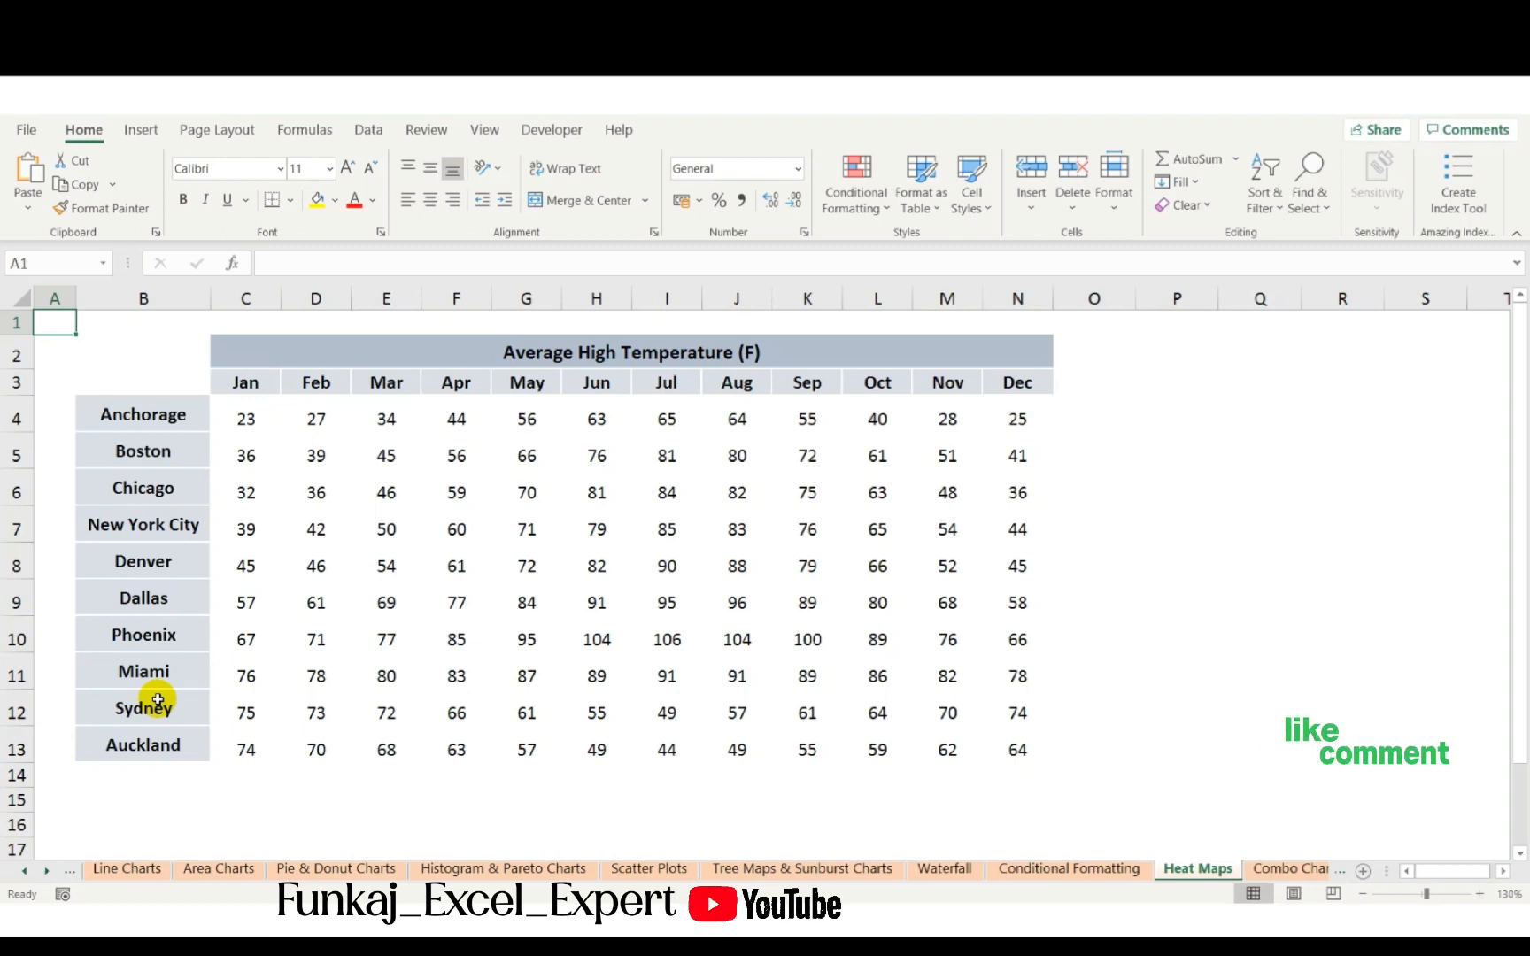
# - Apply a blue-white-red colour scale conditional format to the temperature values in C4:N13
pyautogui.click(251, 415)
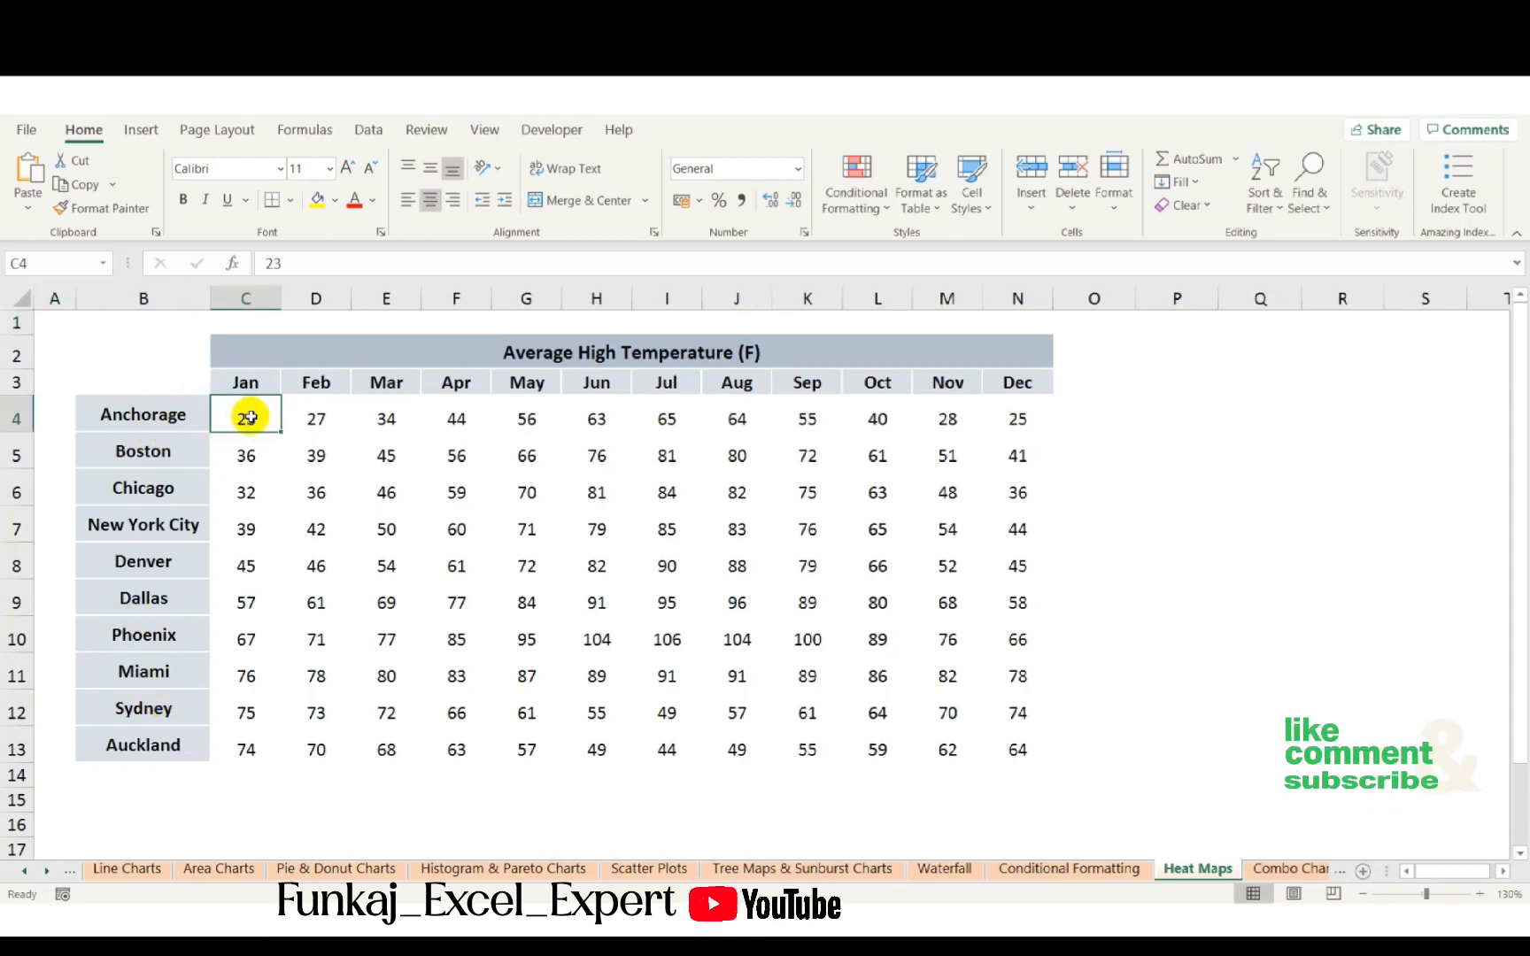
pyautogui.hotkey('ctrl', 'shift', 'Right')
pyautogui.hotkey('ctrl', 'shift', 'Down')
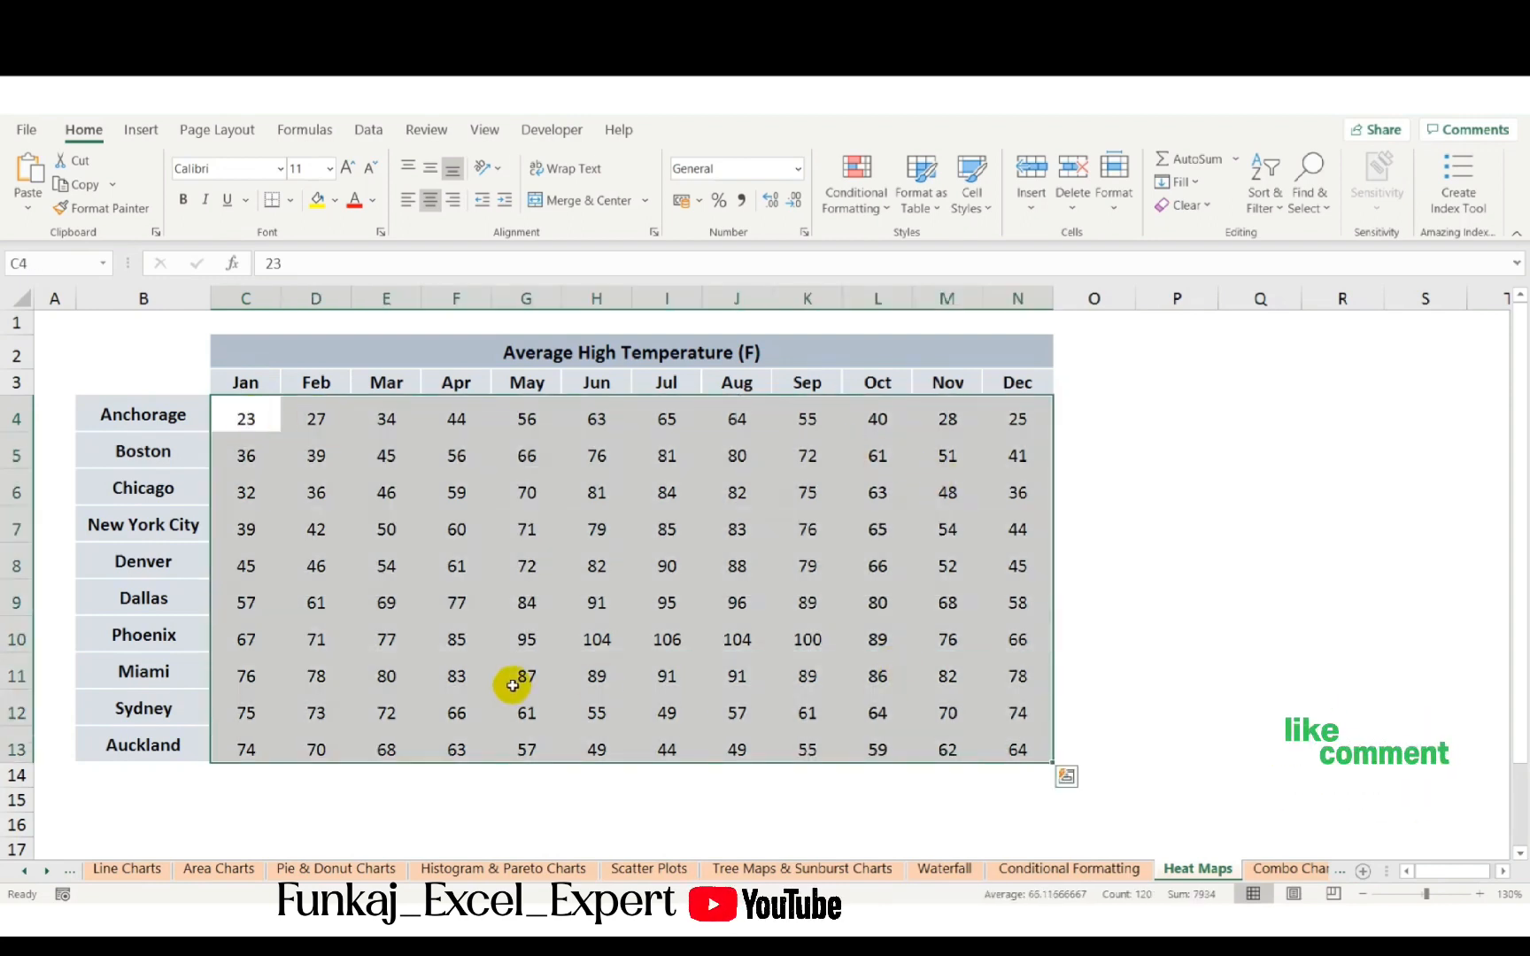
pyautogui.click(844, 222)
pyautogui.moveTo(894, 386)
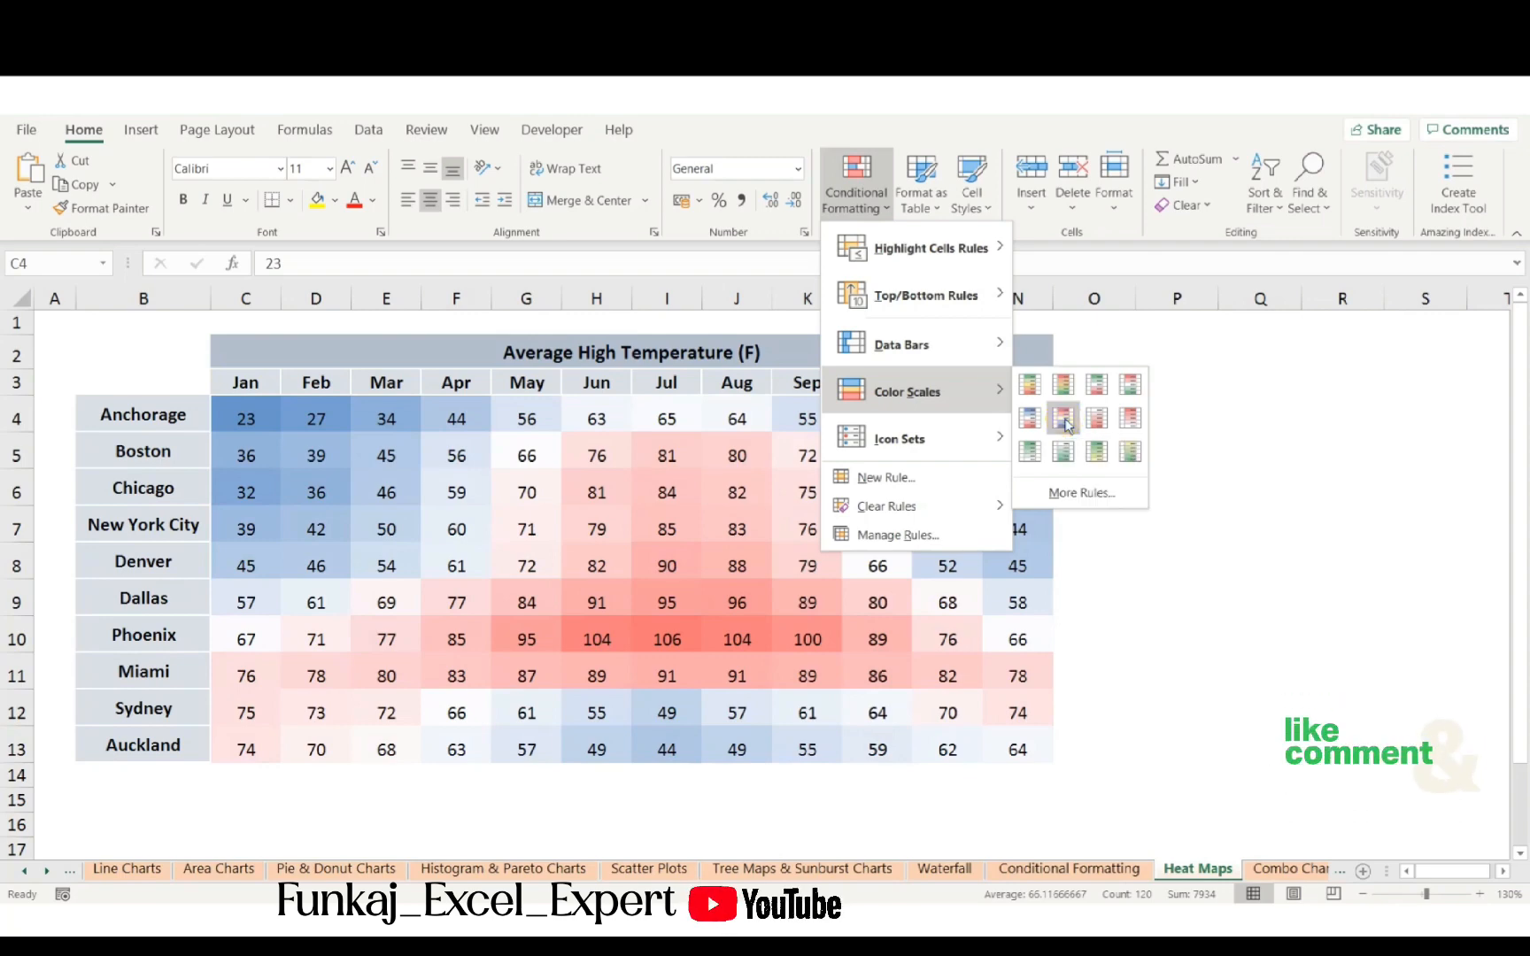
pyautogui.click(1063, 420)
pyautogui.click(1085, 480)
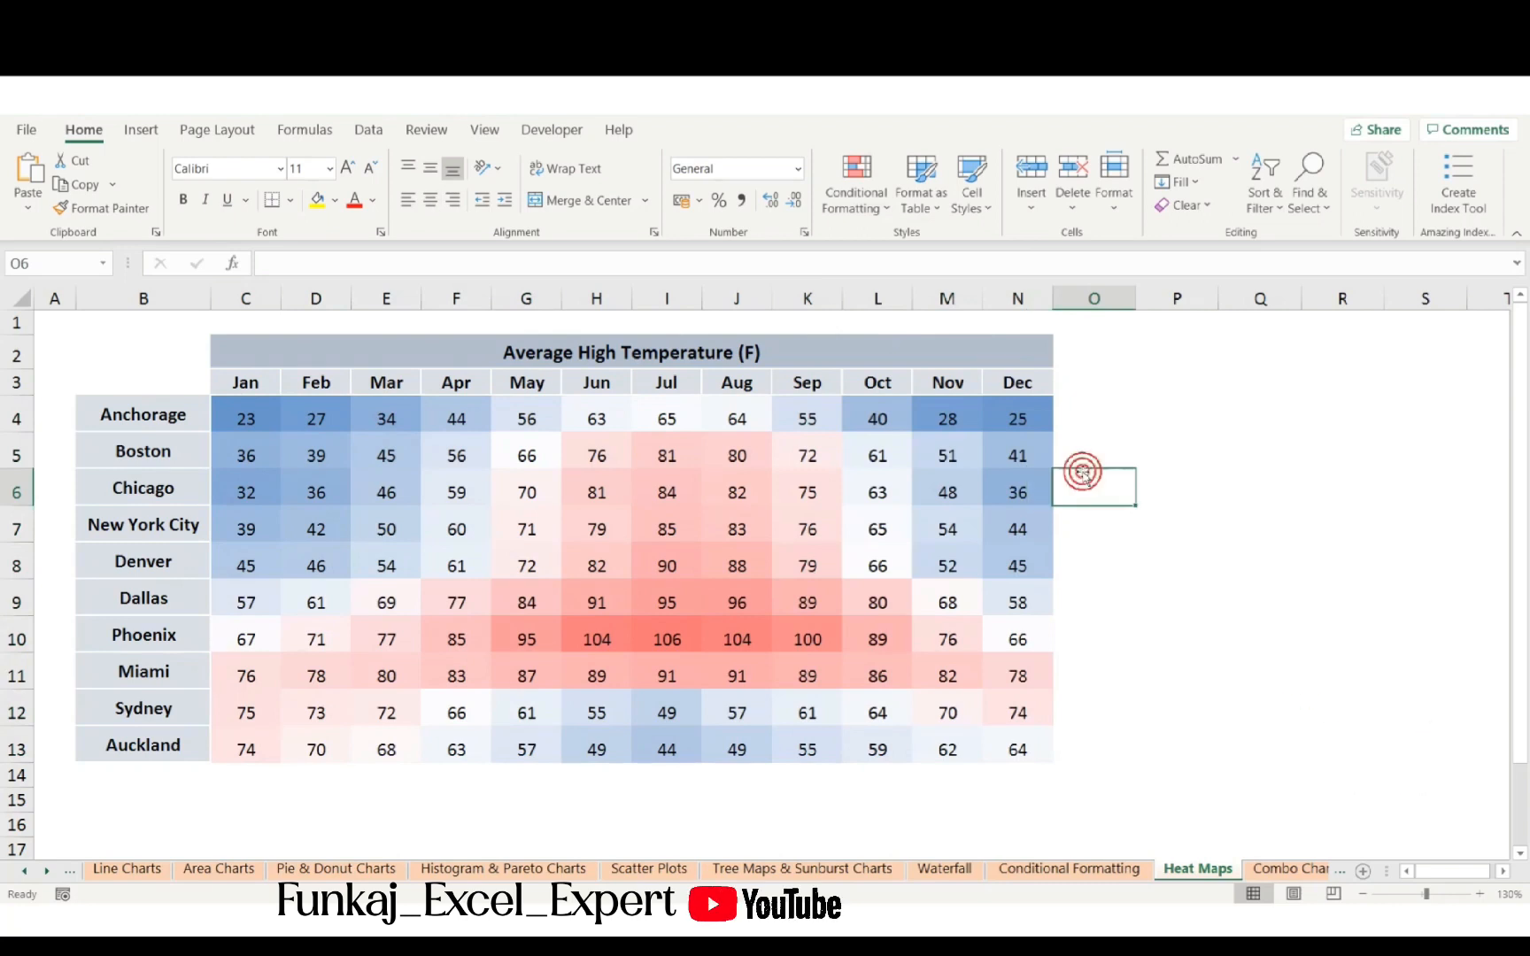
# - Examine the hottest and coldest month values across the heat map by selecting groups of cells
pyautogui.moveTo(607, 647); pyautogui.dragTo(737, 641)
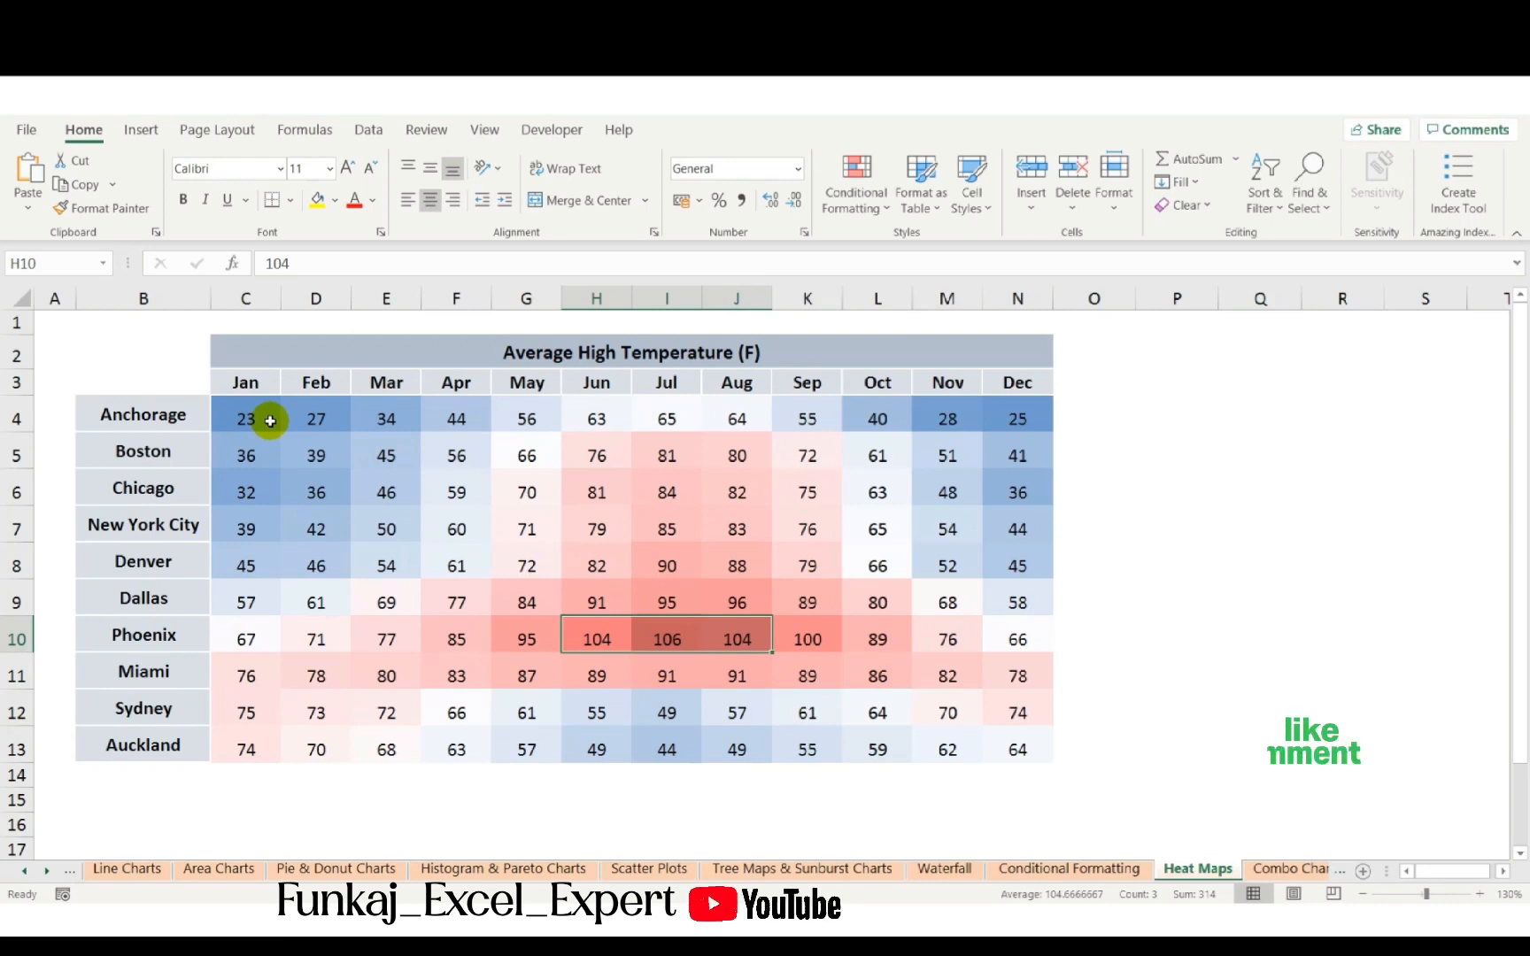
pyautogui.click(340, 502)
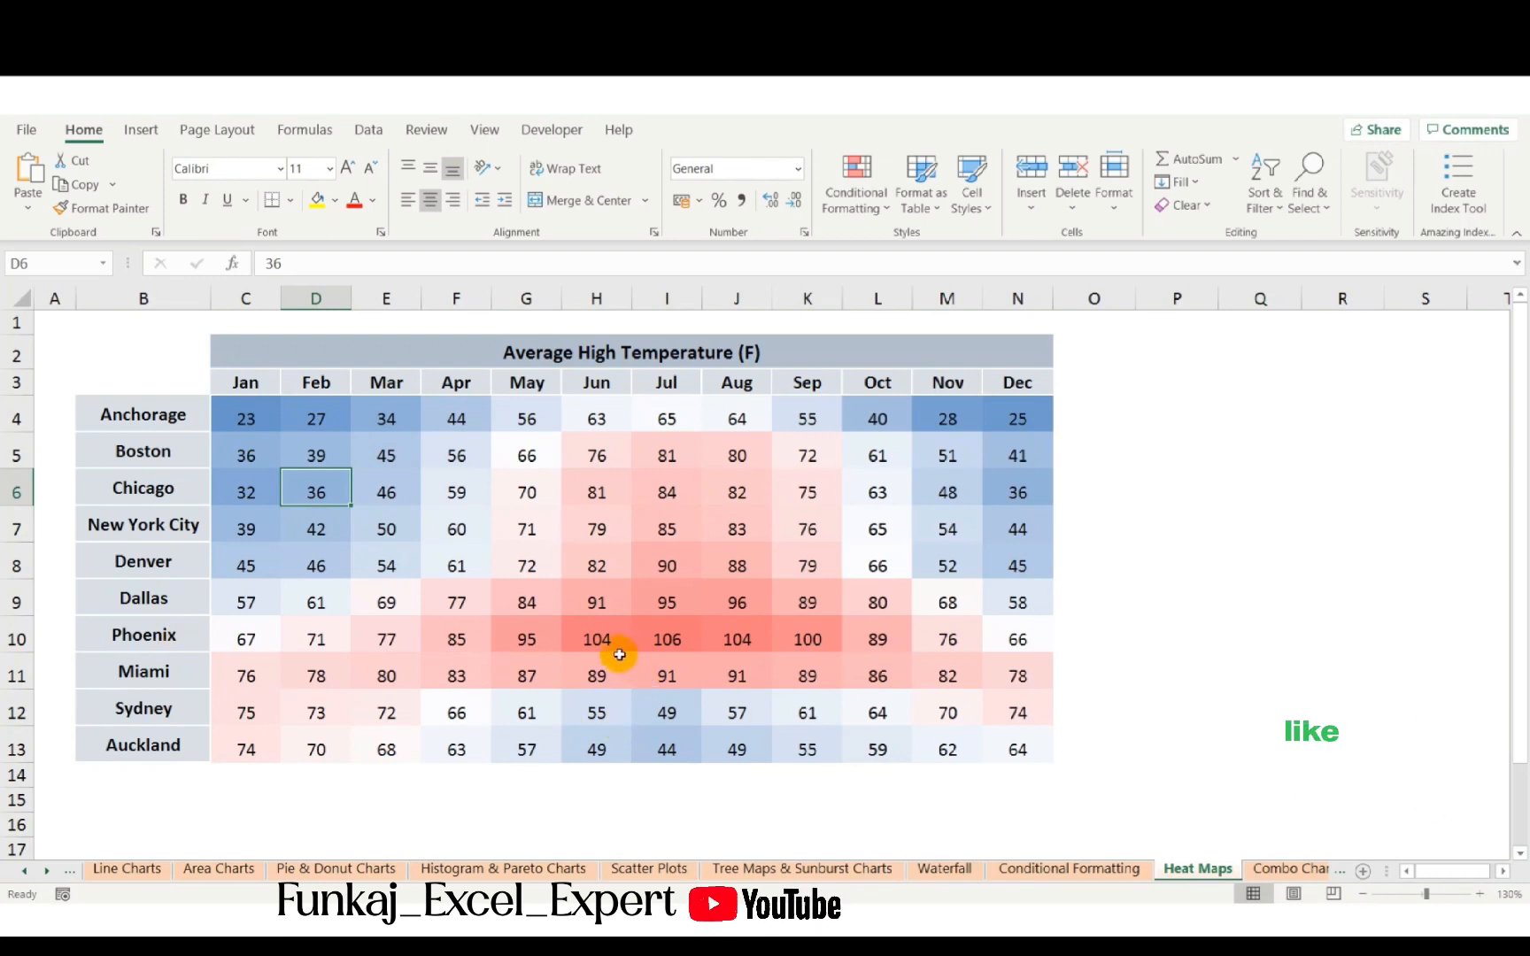
pyautogui.moveTo(601, 638); pyautogui.dragTo(796, 638)
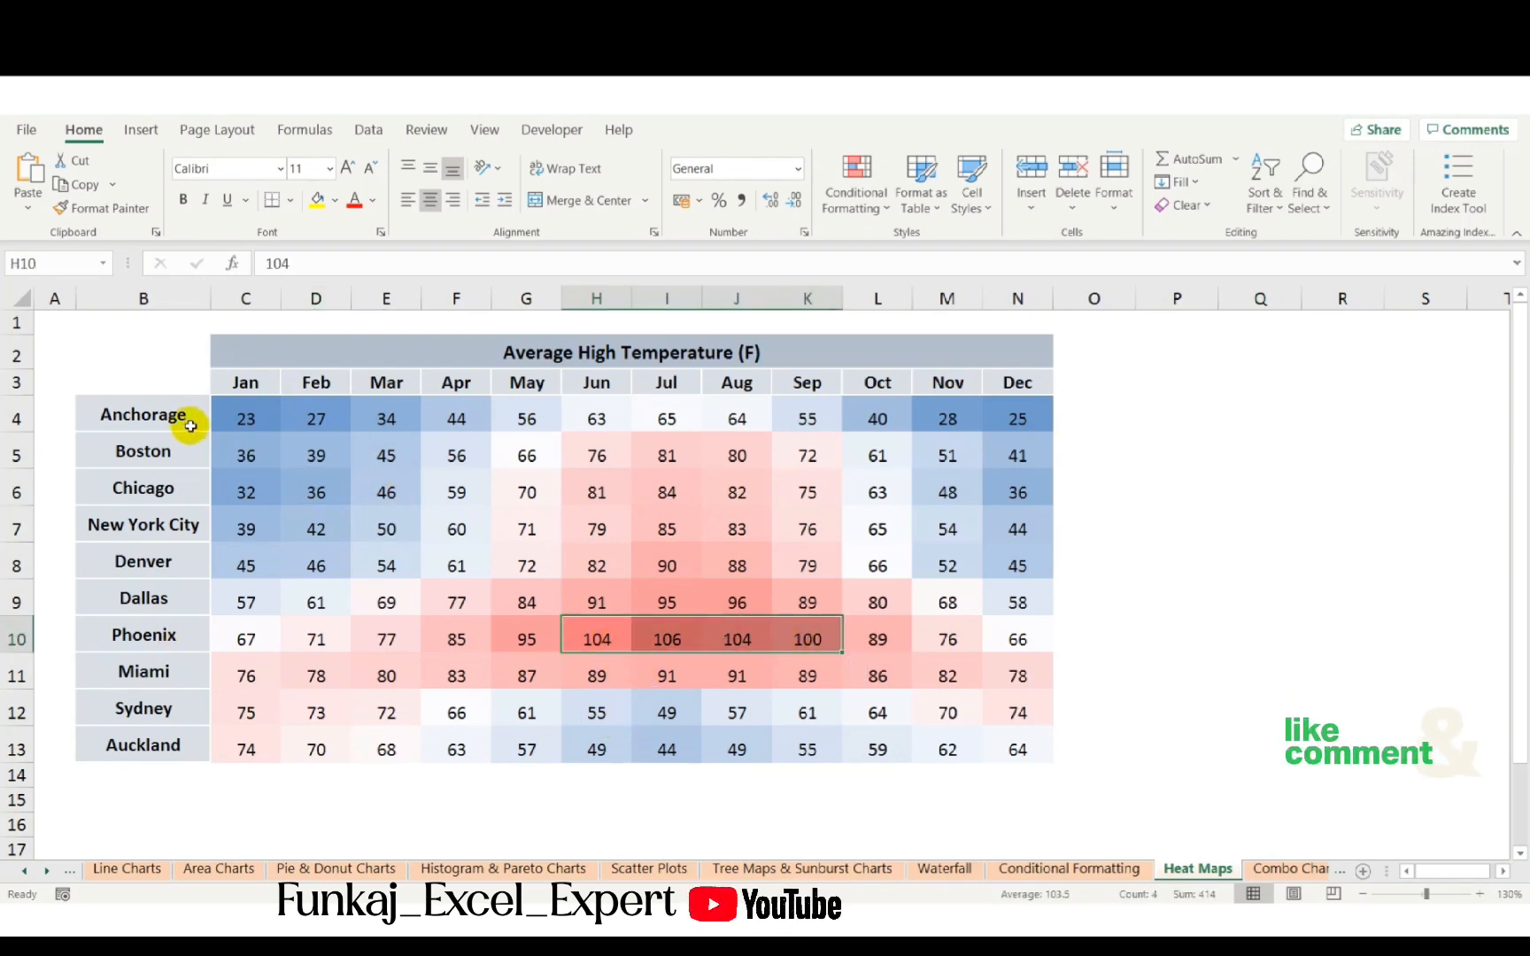
pyautogui.moveTo(224, 426); pyautogui.dragTo(400, 423)
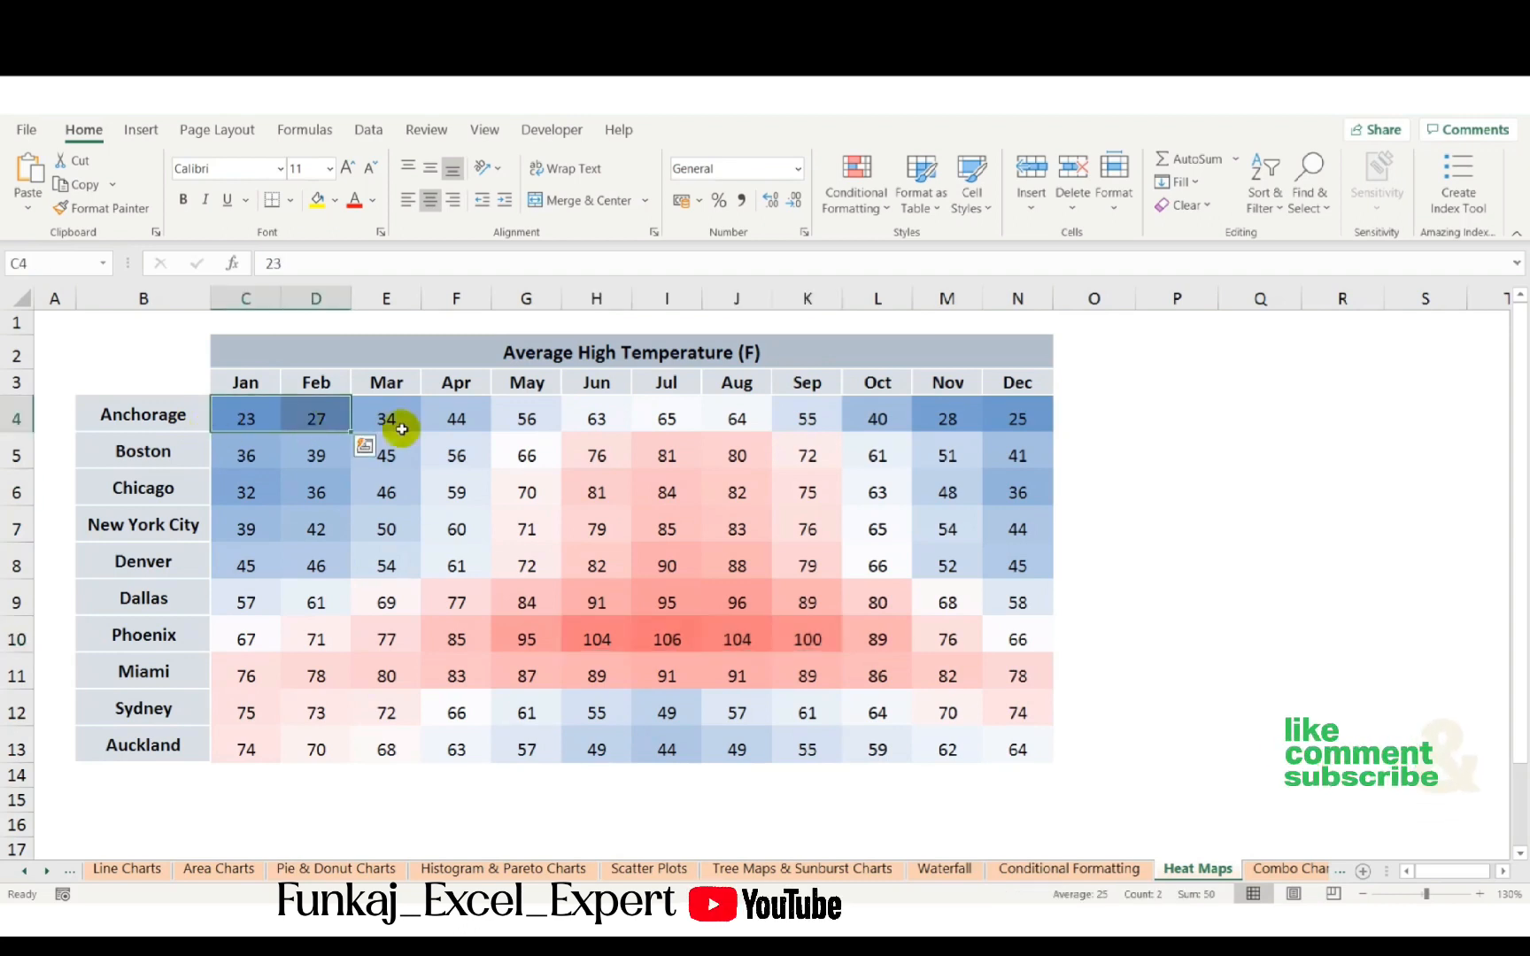
pyautogui.moveTo(952, 417); pyautogui.dragTo(1031, 432)
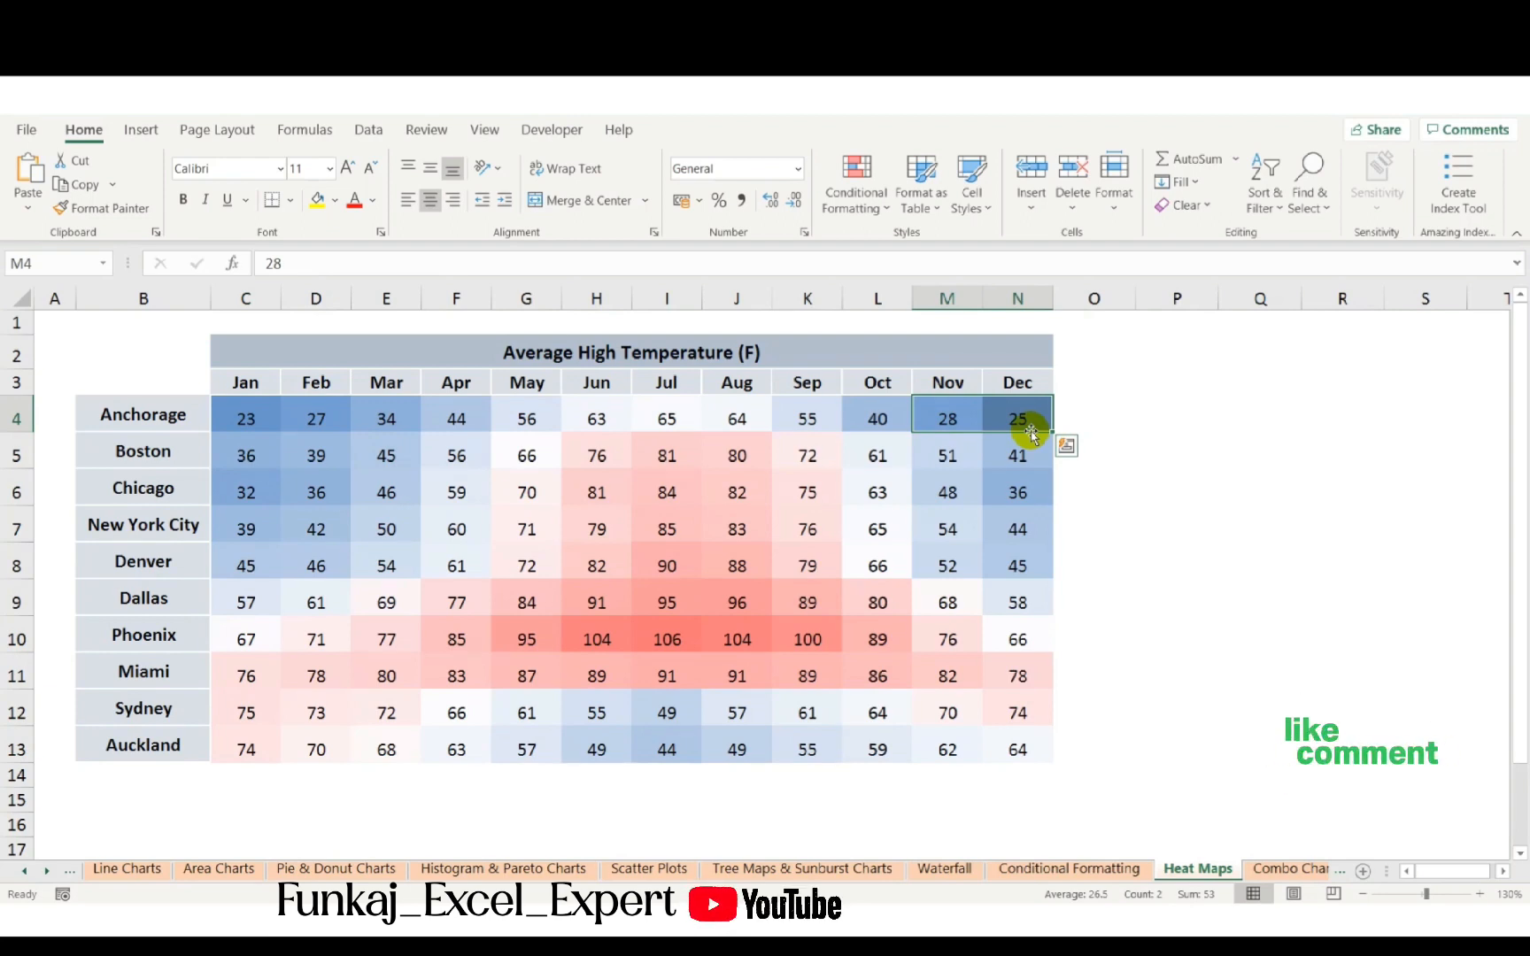
pyautogui.click(1029, 427)
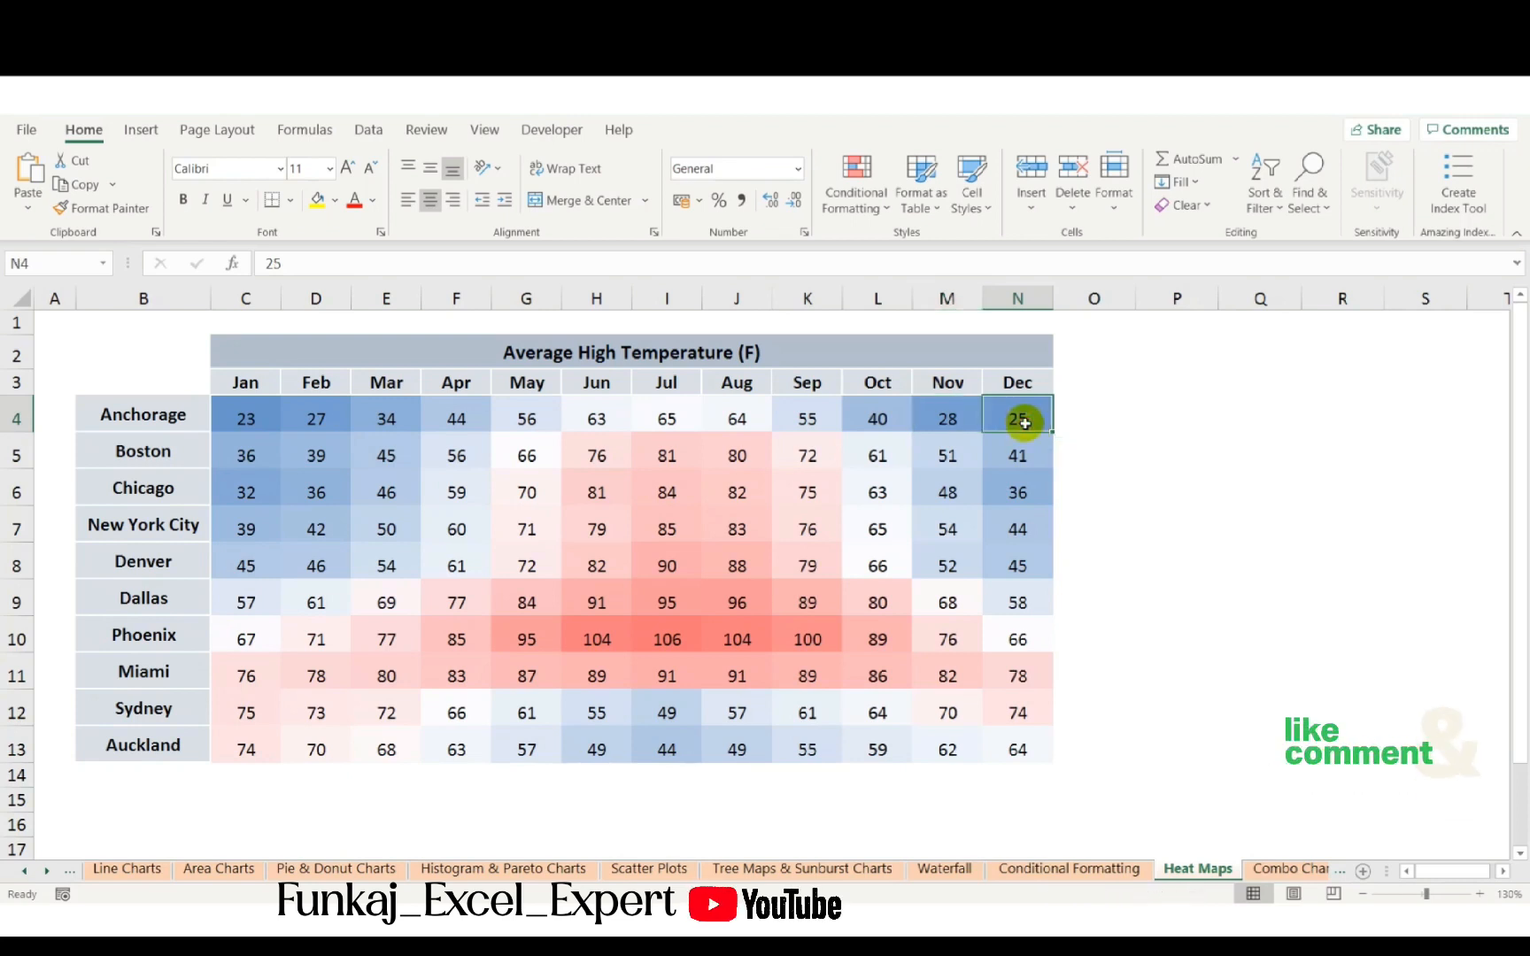
pyautogui.click(486, 431)
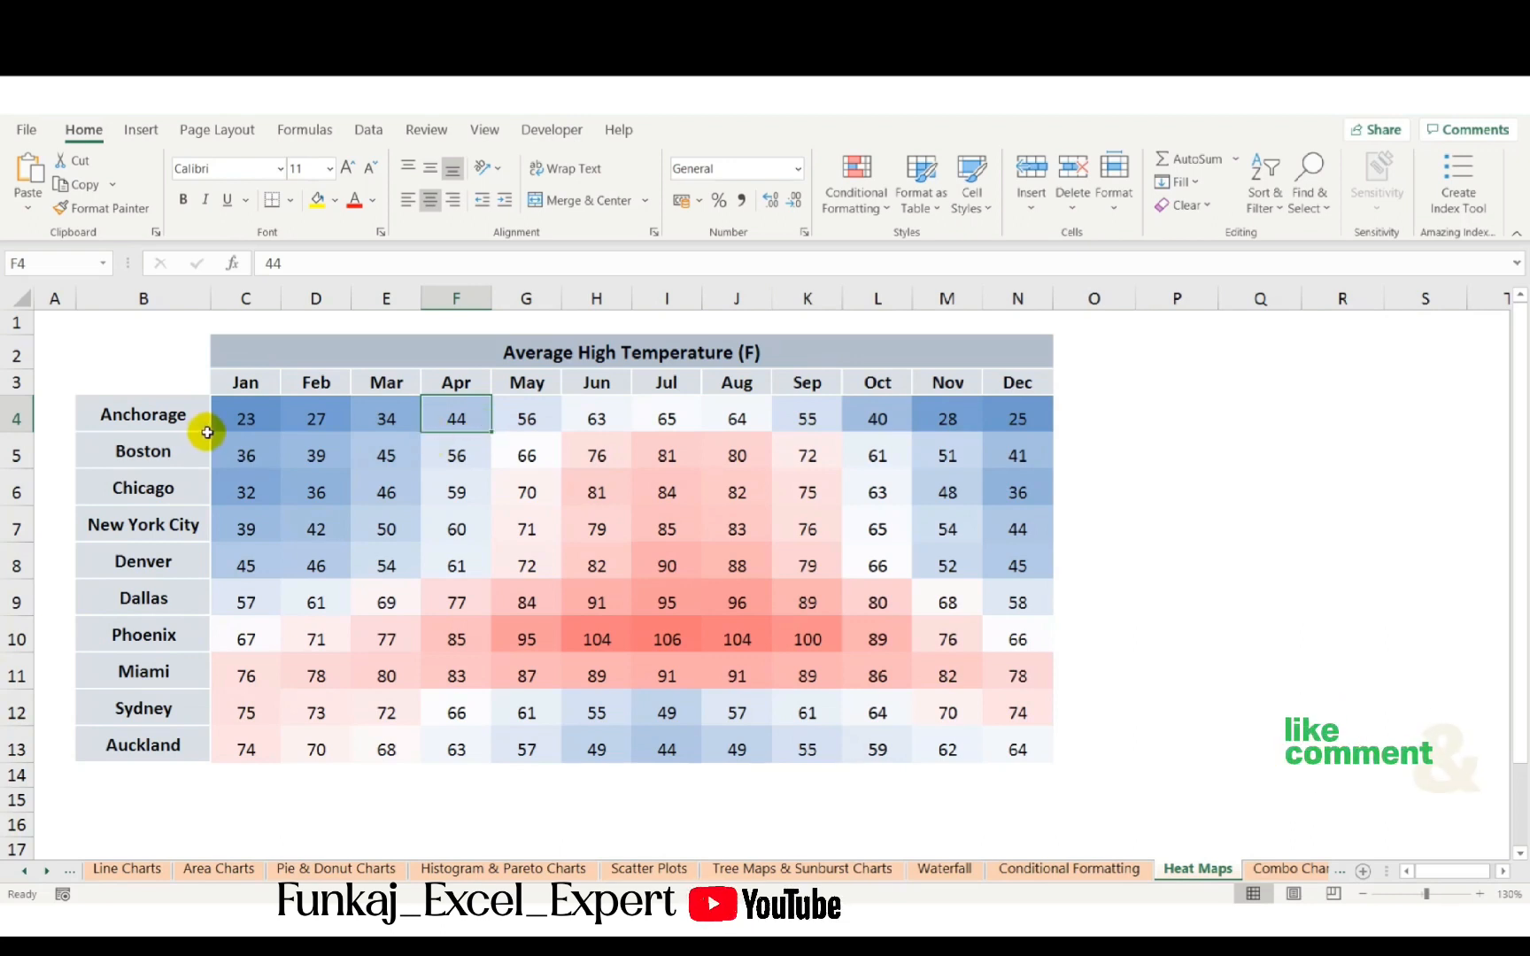
# - Clear the temperature values in C4:N13 and paste them back
pyautogui.click(279, 436)
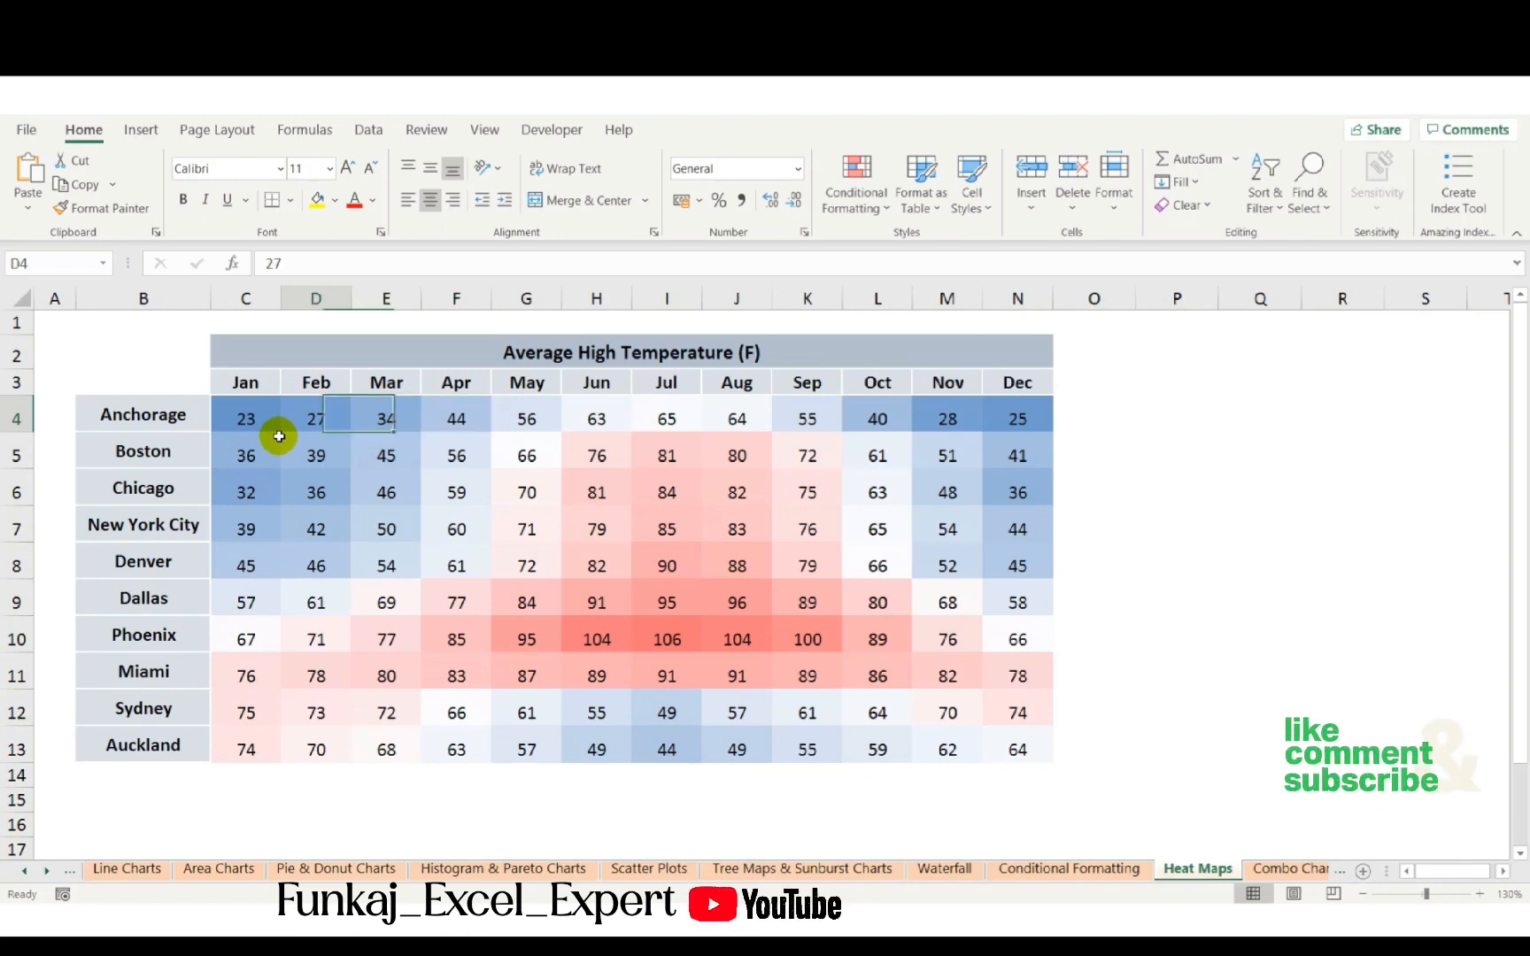
pyautogui.hotkey('ctrl', 'shift', 'Right')
pyautogui.hotkey('shift', 'Down')
pyautogui.hotkey('ctrl', 'shift', 'Down')
pyautogui.hotkey('ctrl', 'c')
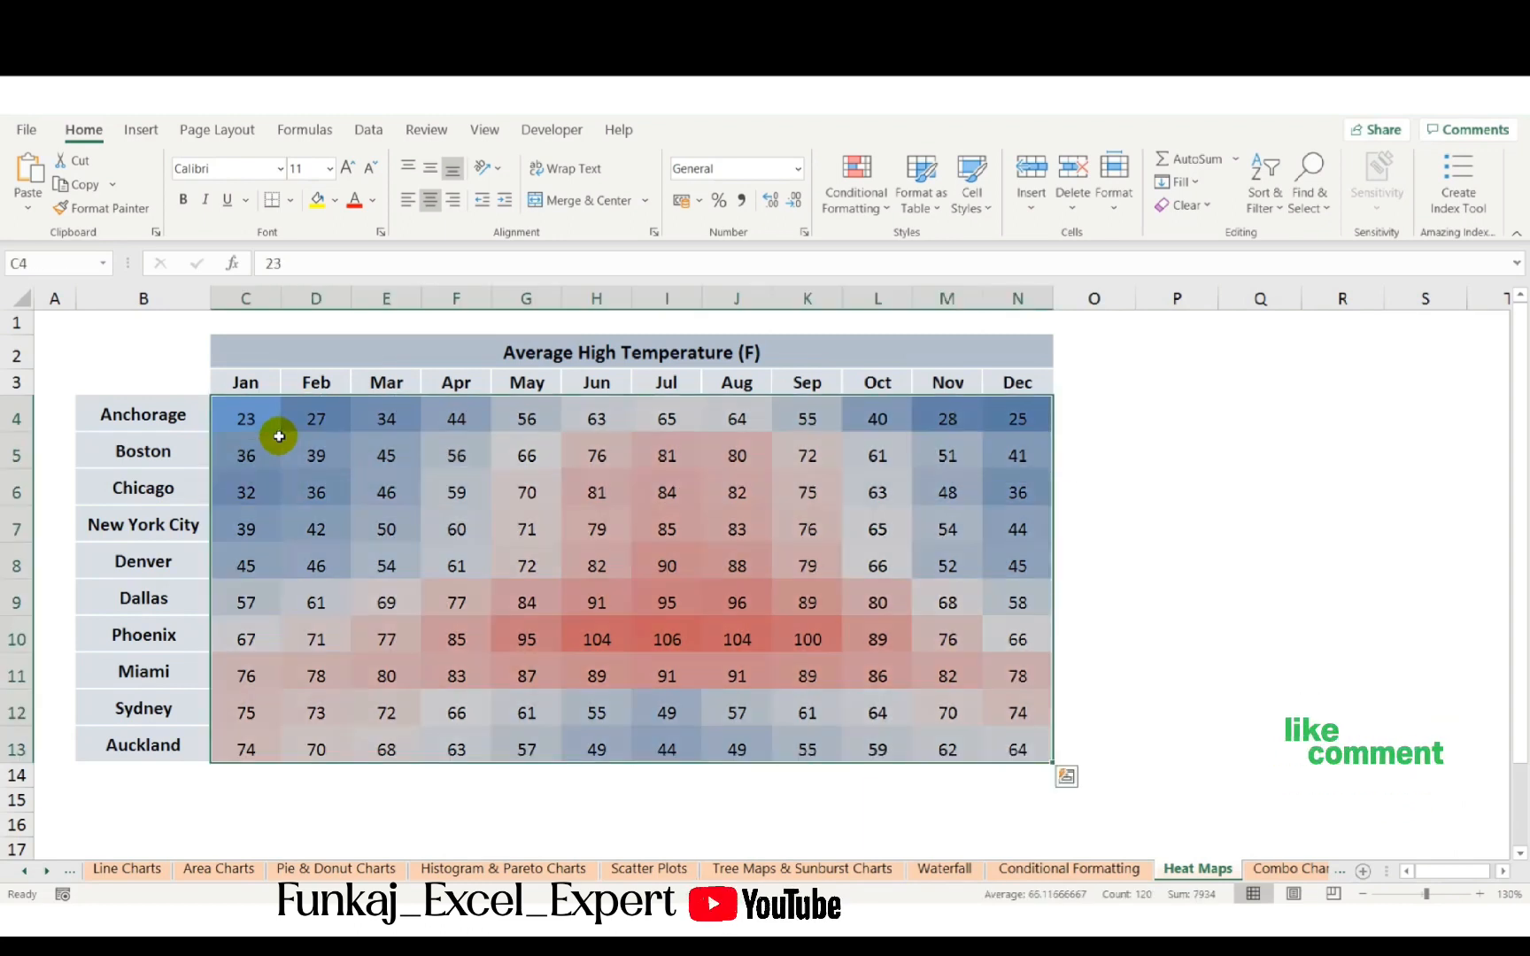
pyautogui.press('Delete')
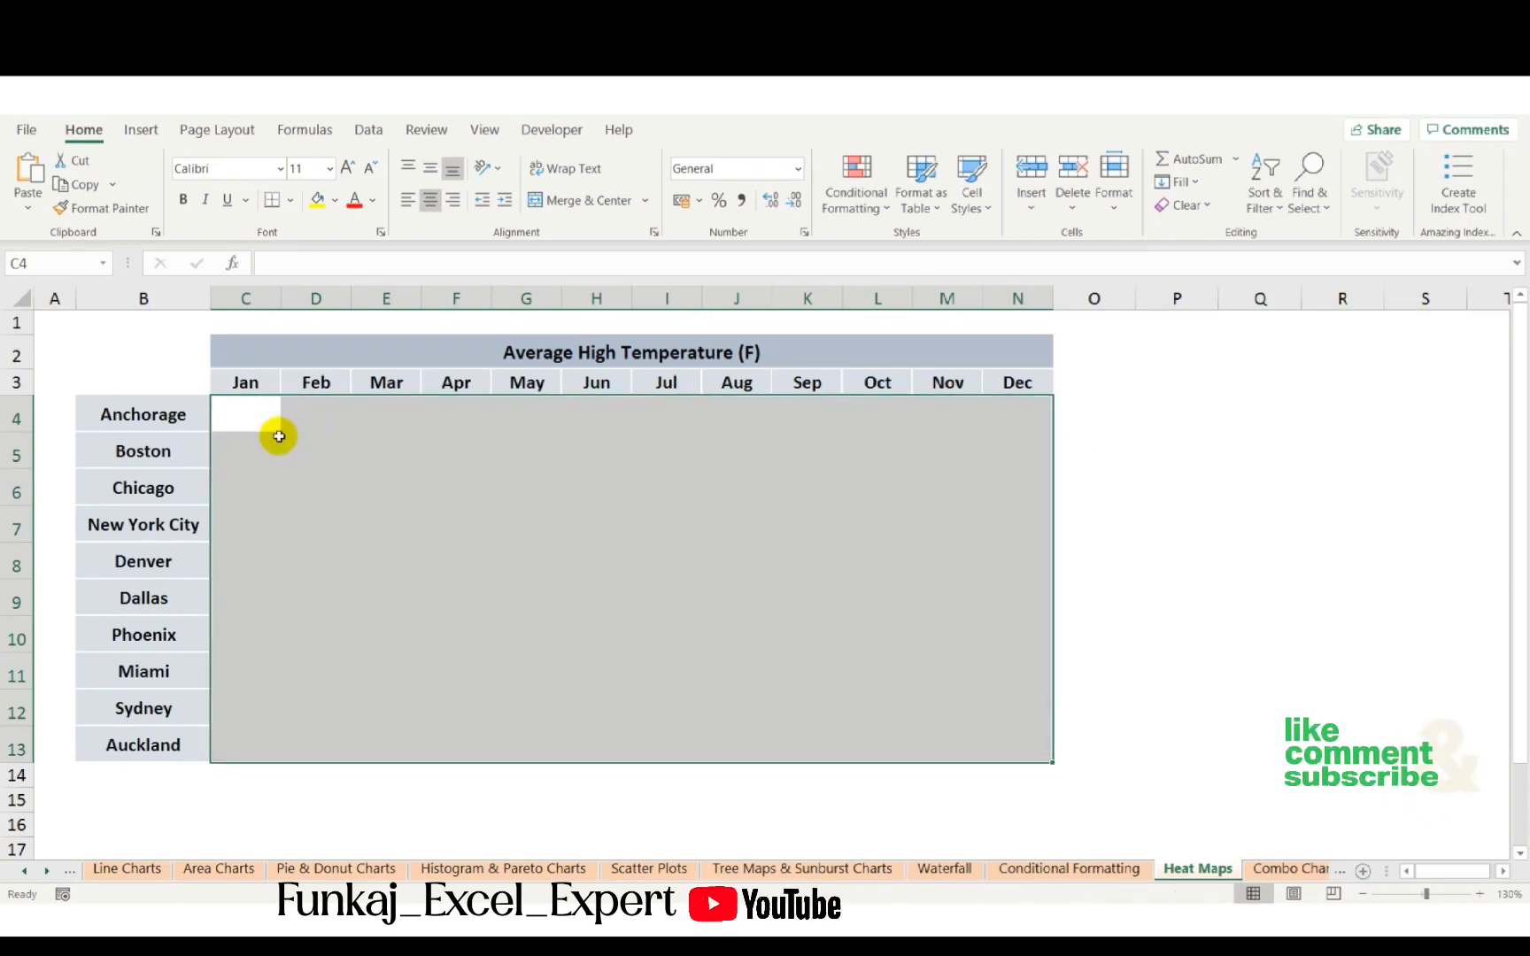
pyautogui.hotkey('ctrl', 'v')
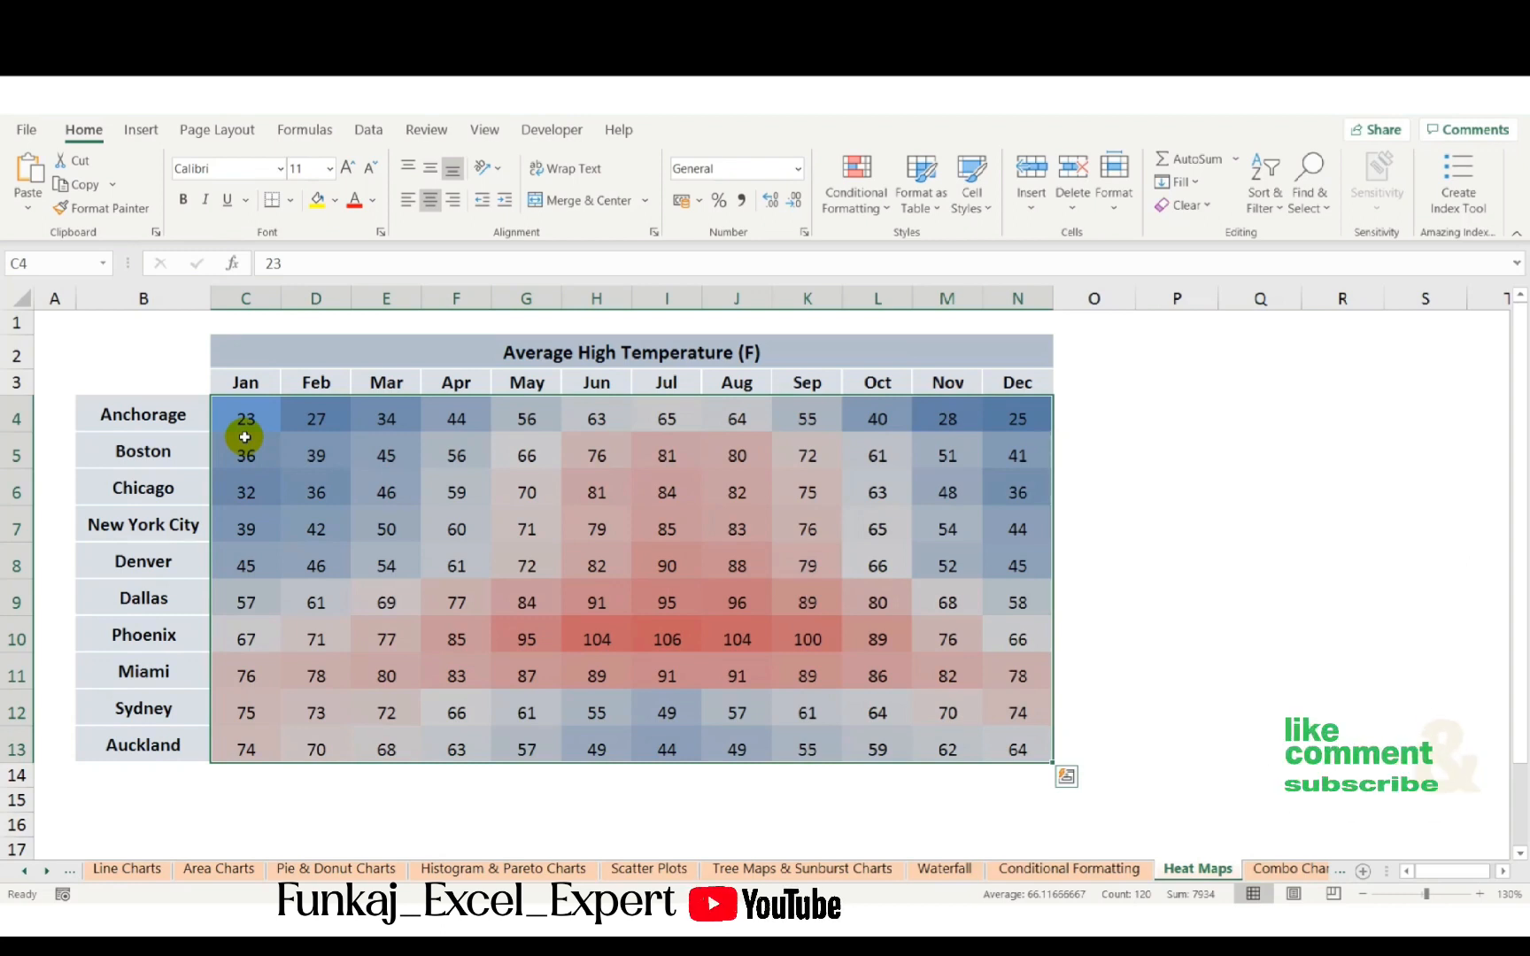
# - Set the data's font colour to white, then undo the change
pyautogui.click(377, 201)
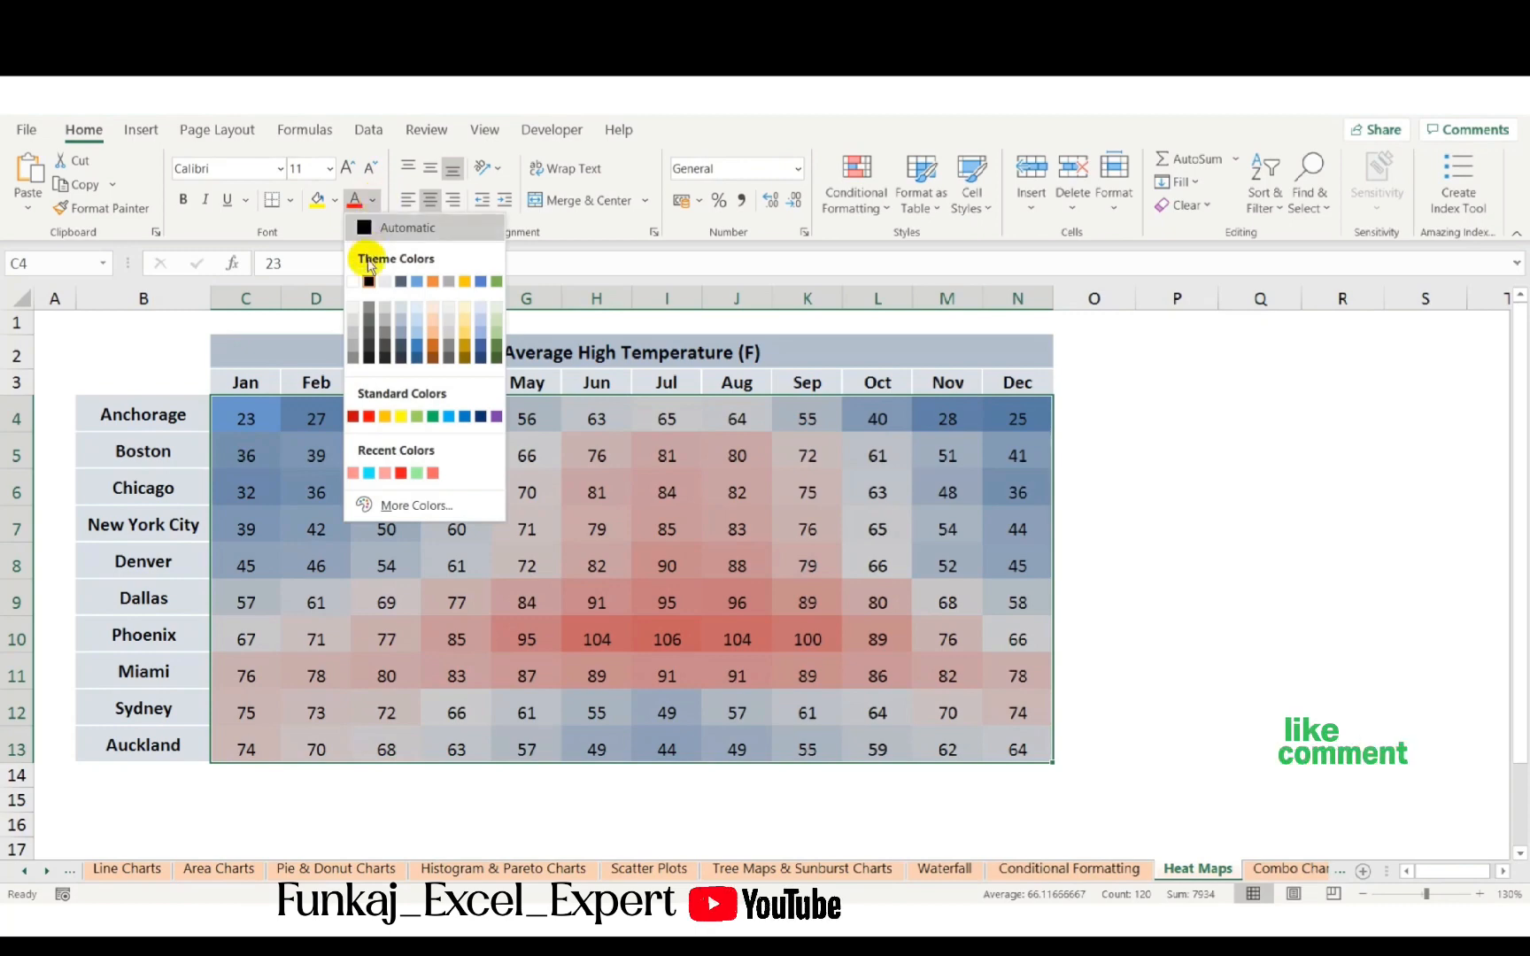
pyautogui.click(353, 283)
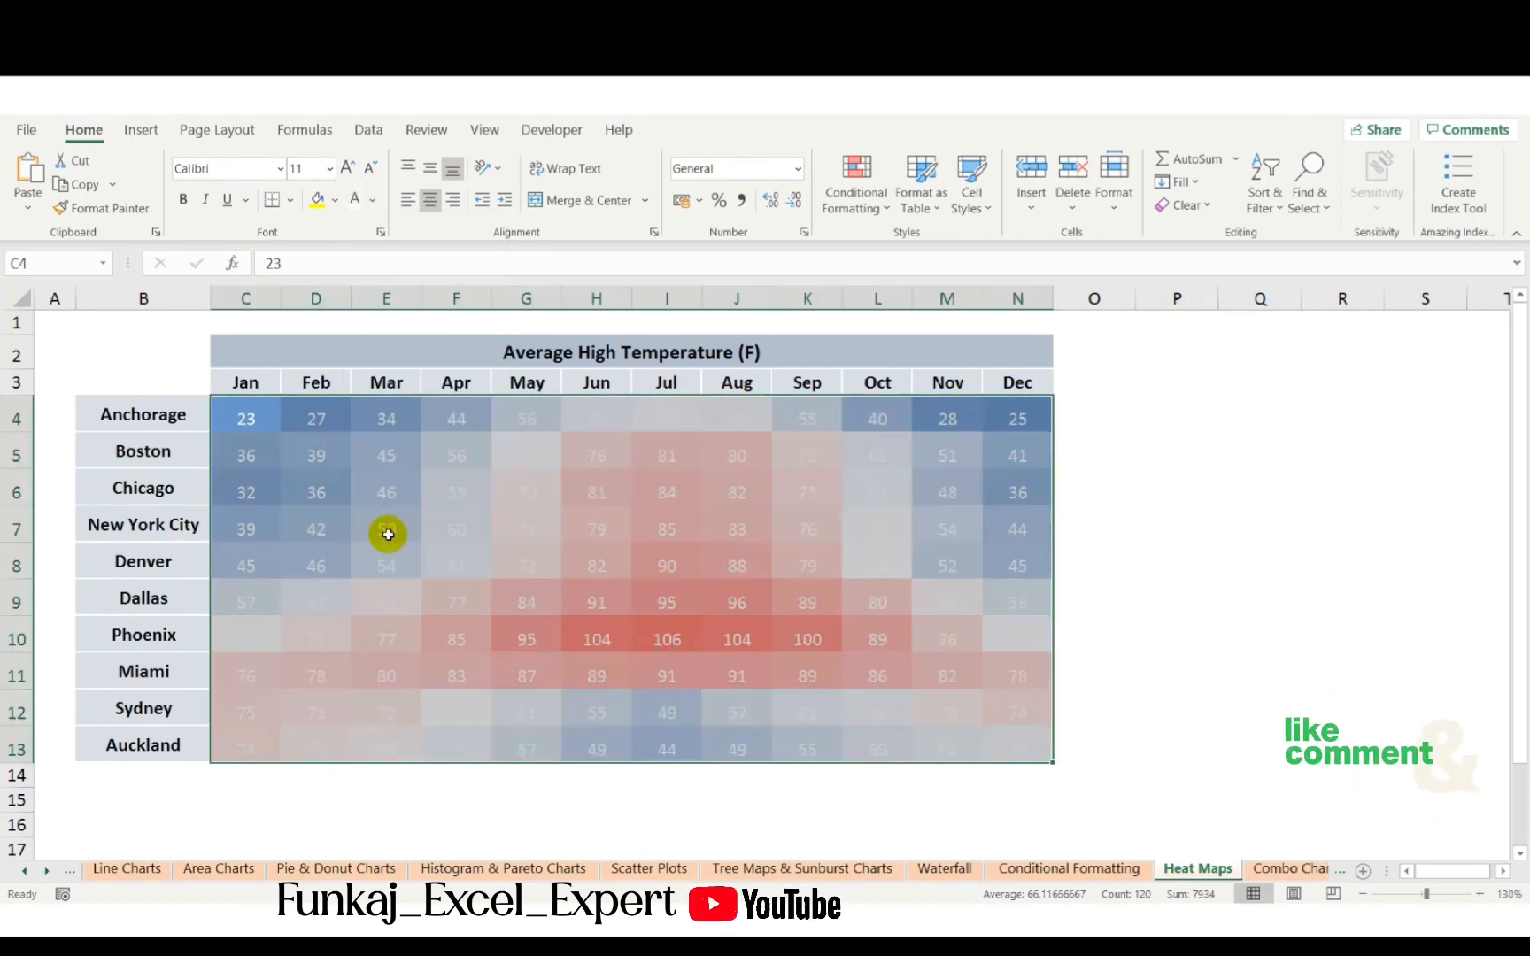
pyautogui.click(388, 533)
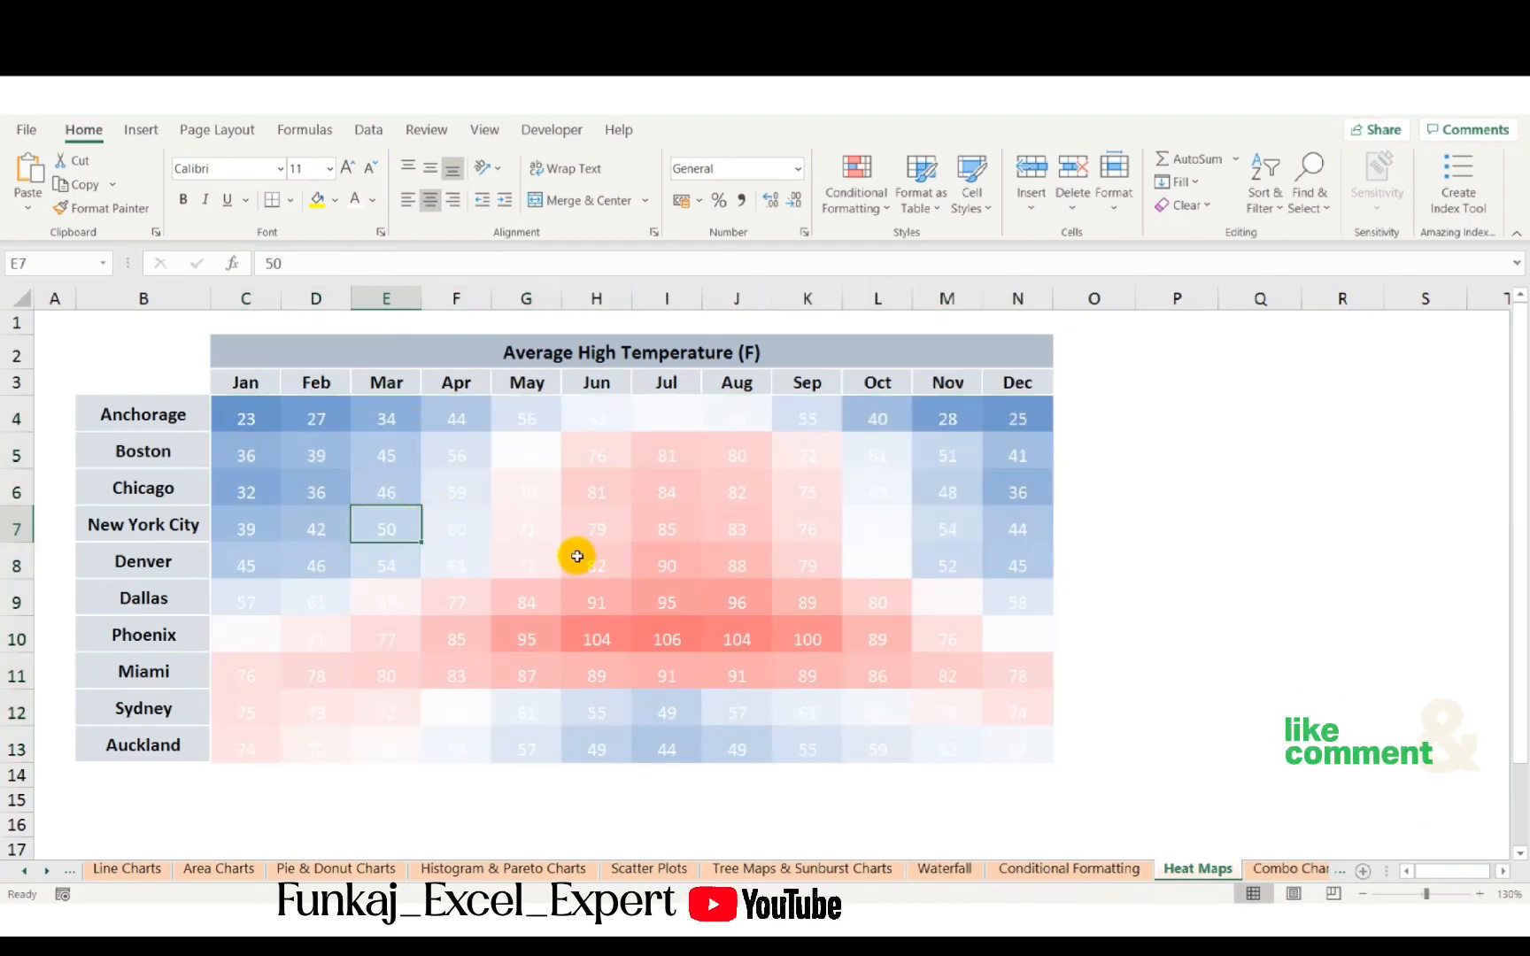
pyautogui.hotkey('ctrl', 'z')
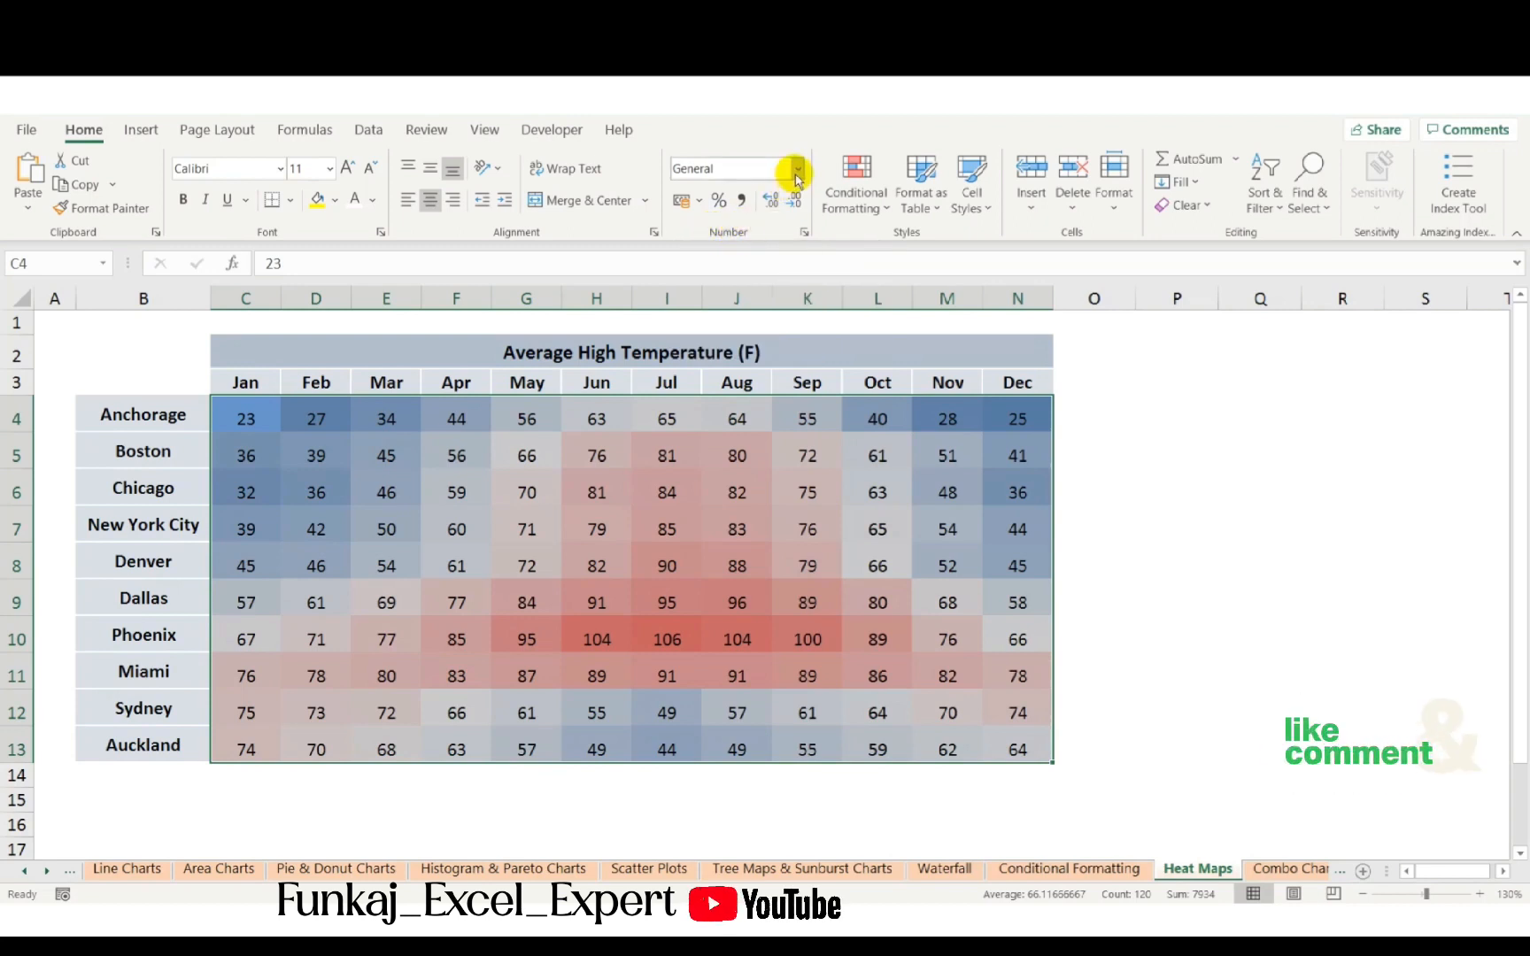
# - Open Format Cells for the data and replace the Custom number format type with semicolons to hide the values
pyautogui.click(797, 175)
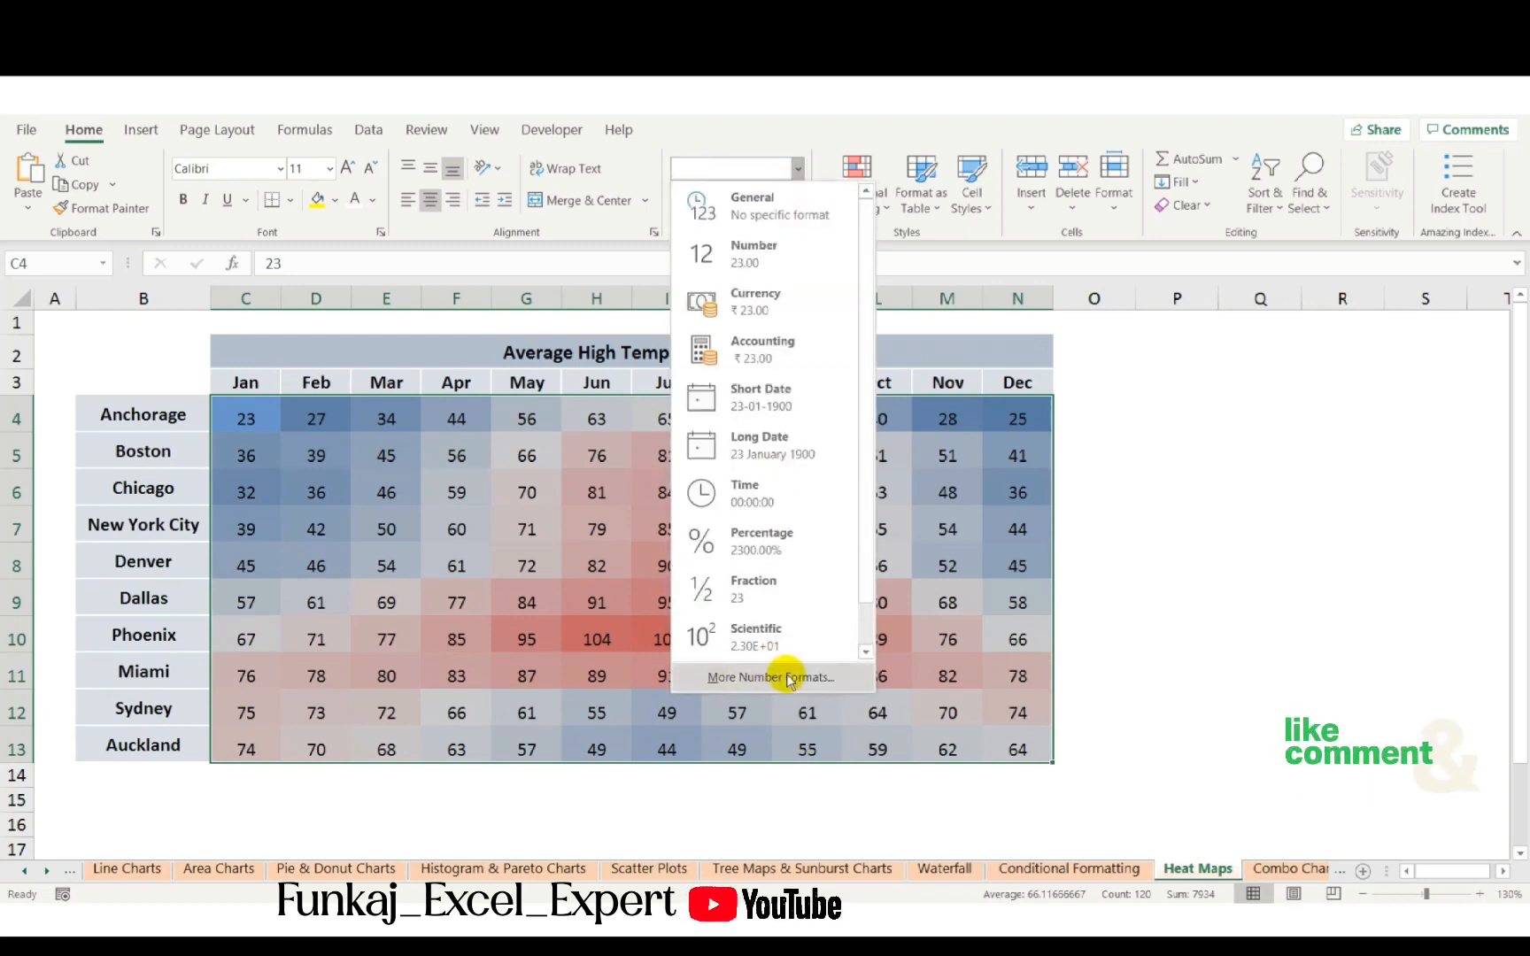
pyautogui.click(743, 163)
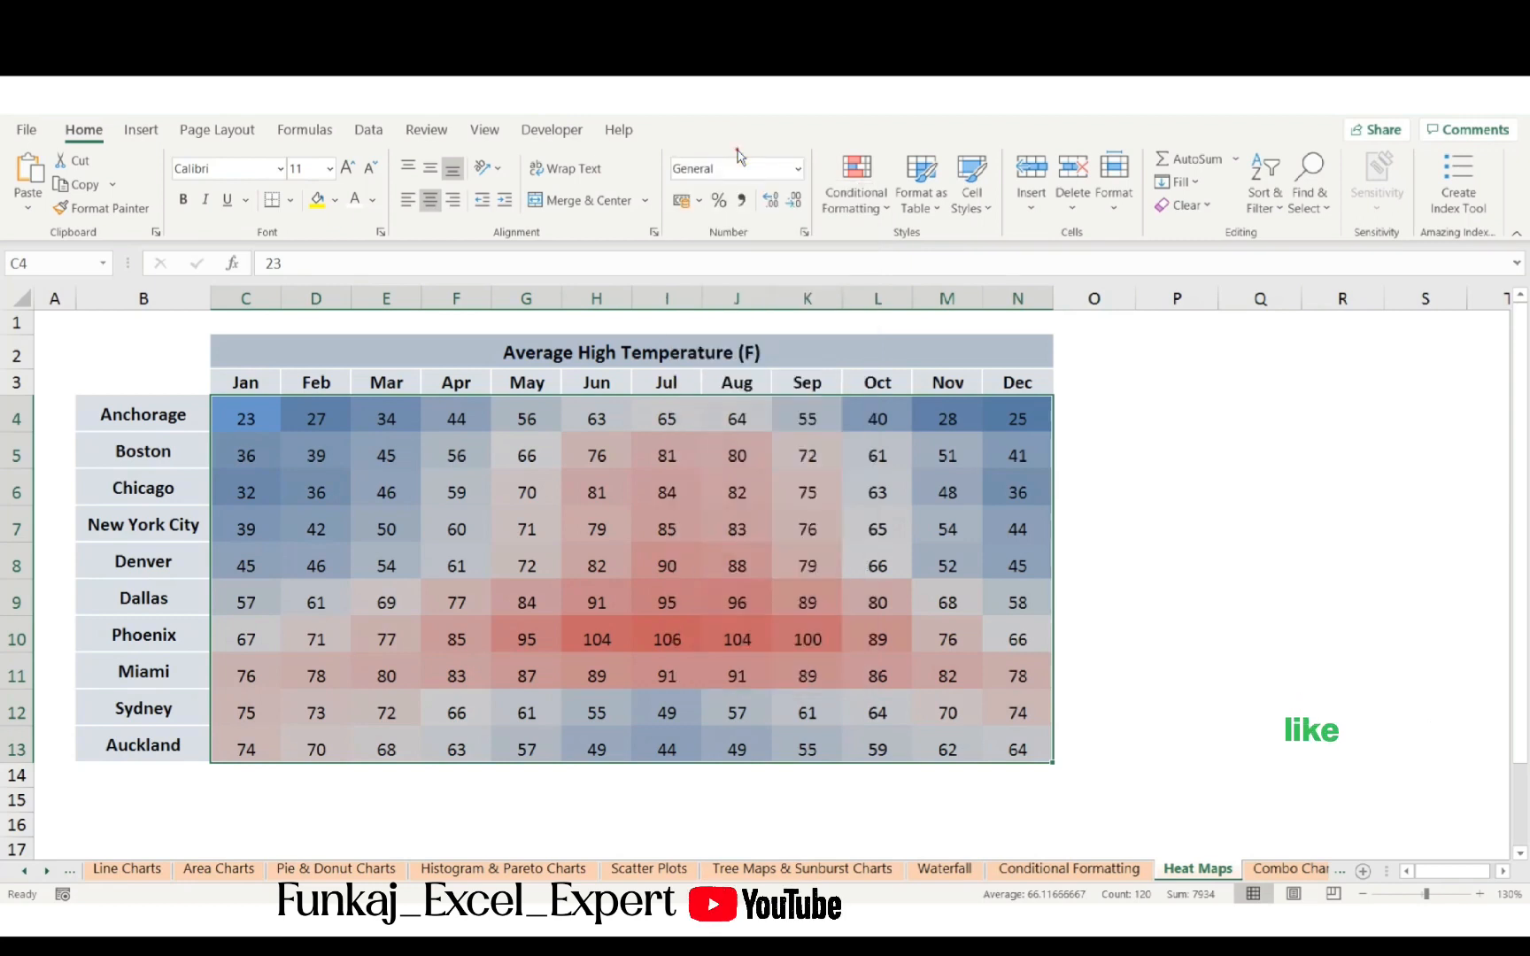
pyautogui.click(805, 233)
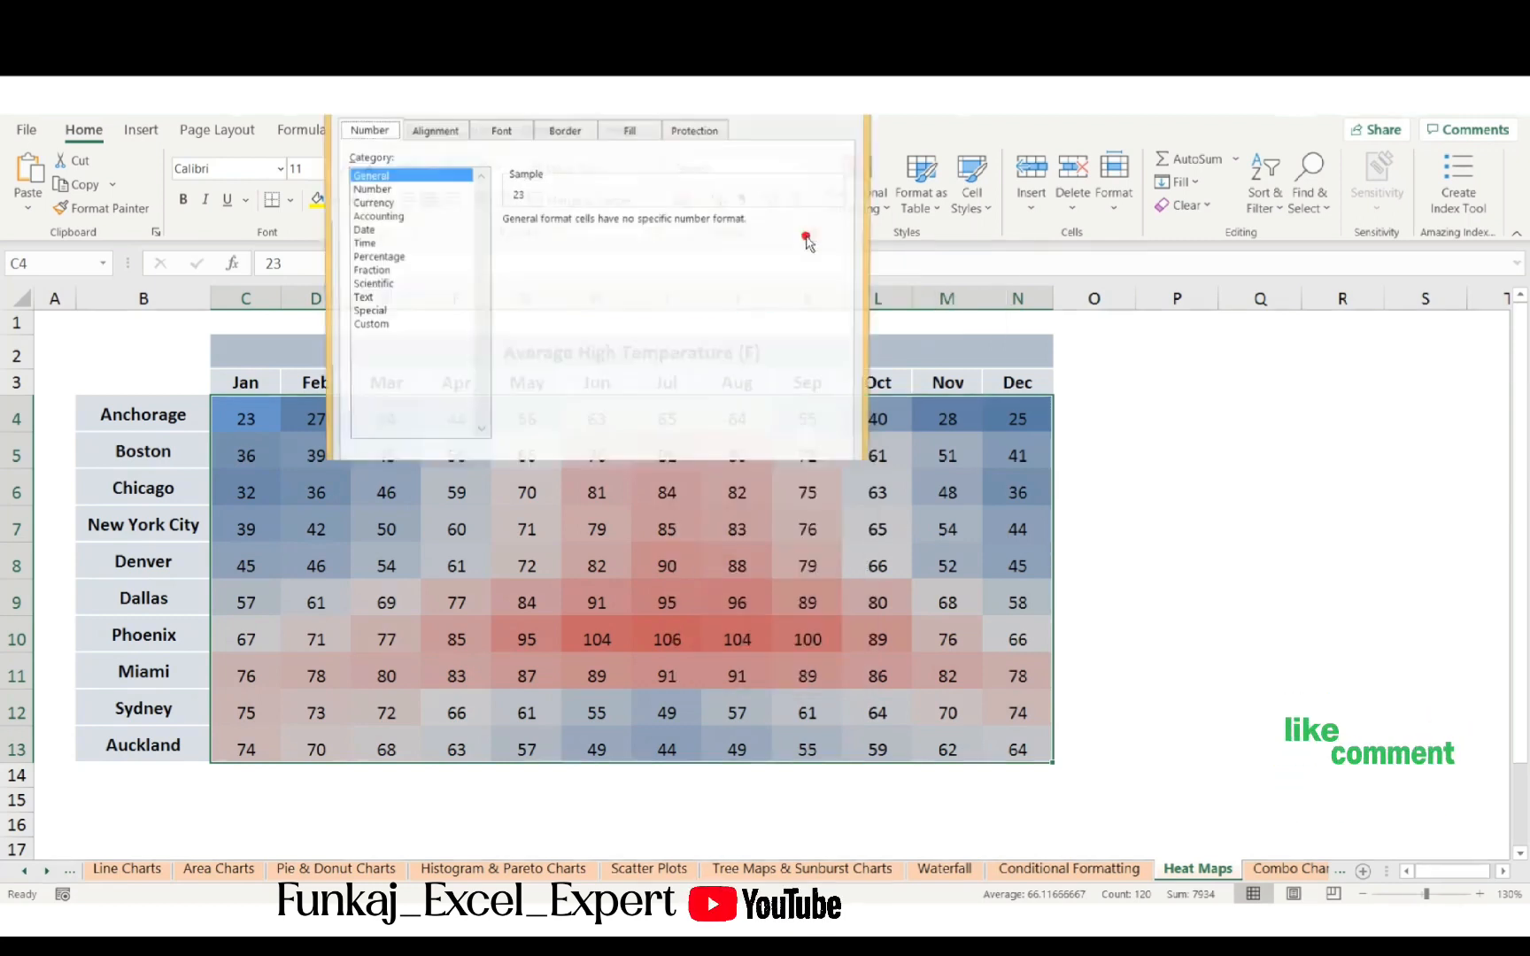
pyautogui.moveTo(712, 100); pyautogui.dragTo(937, 275)
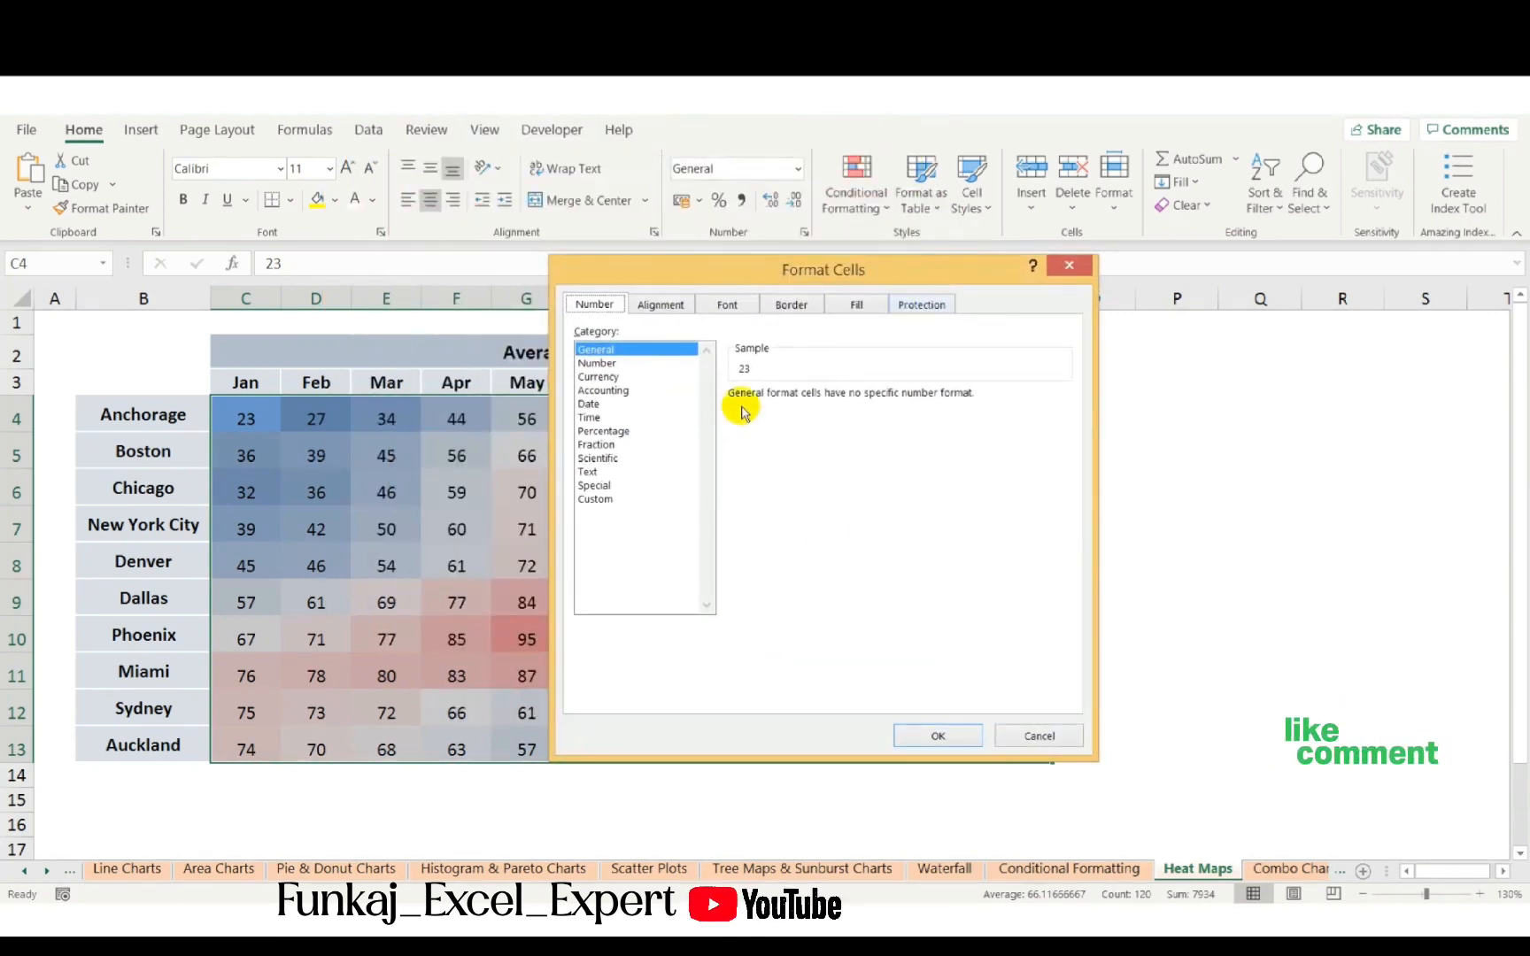
pyautogui.click(589, 501)
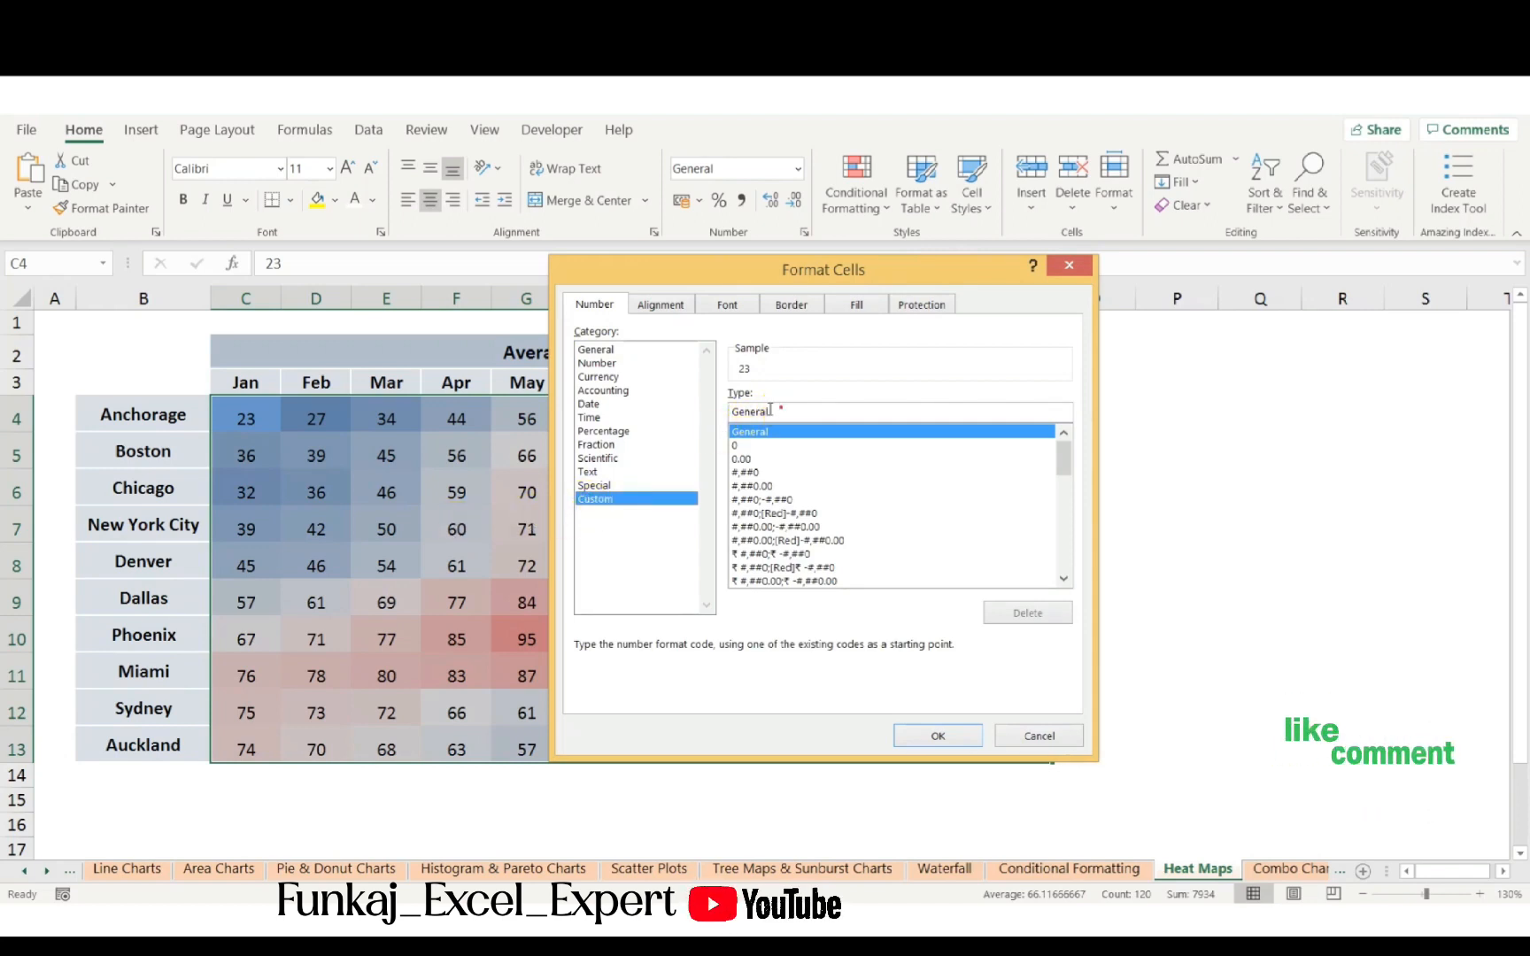
pyautogui.moveTo(782, 409); pyautogui.dragTo(704, 408)
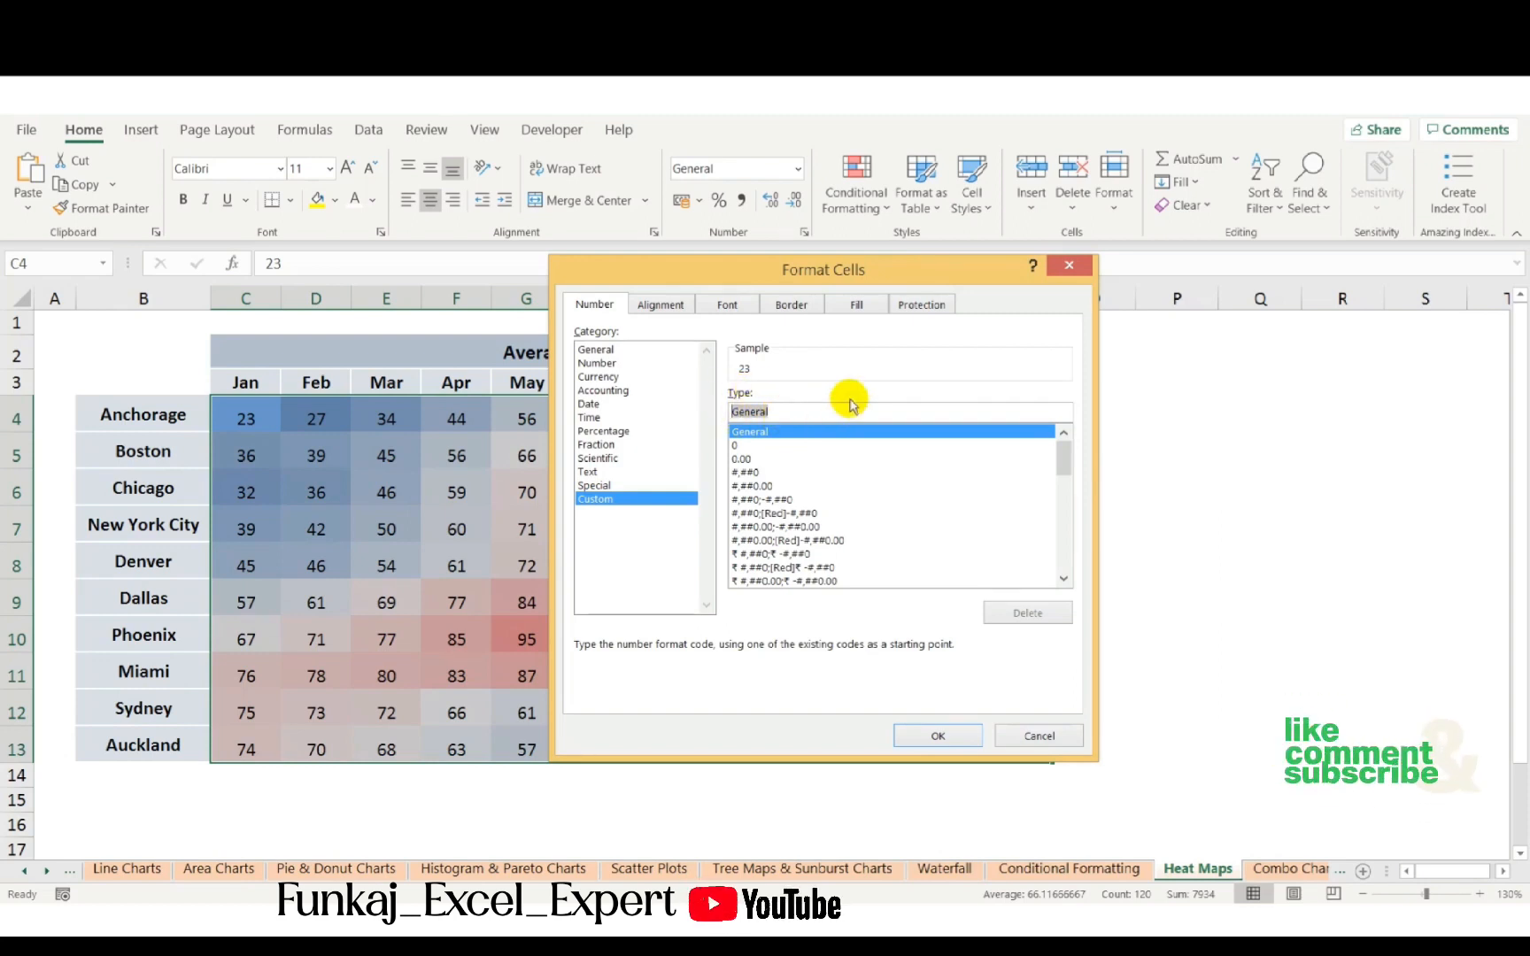
pyautogui.write(';;;')
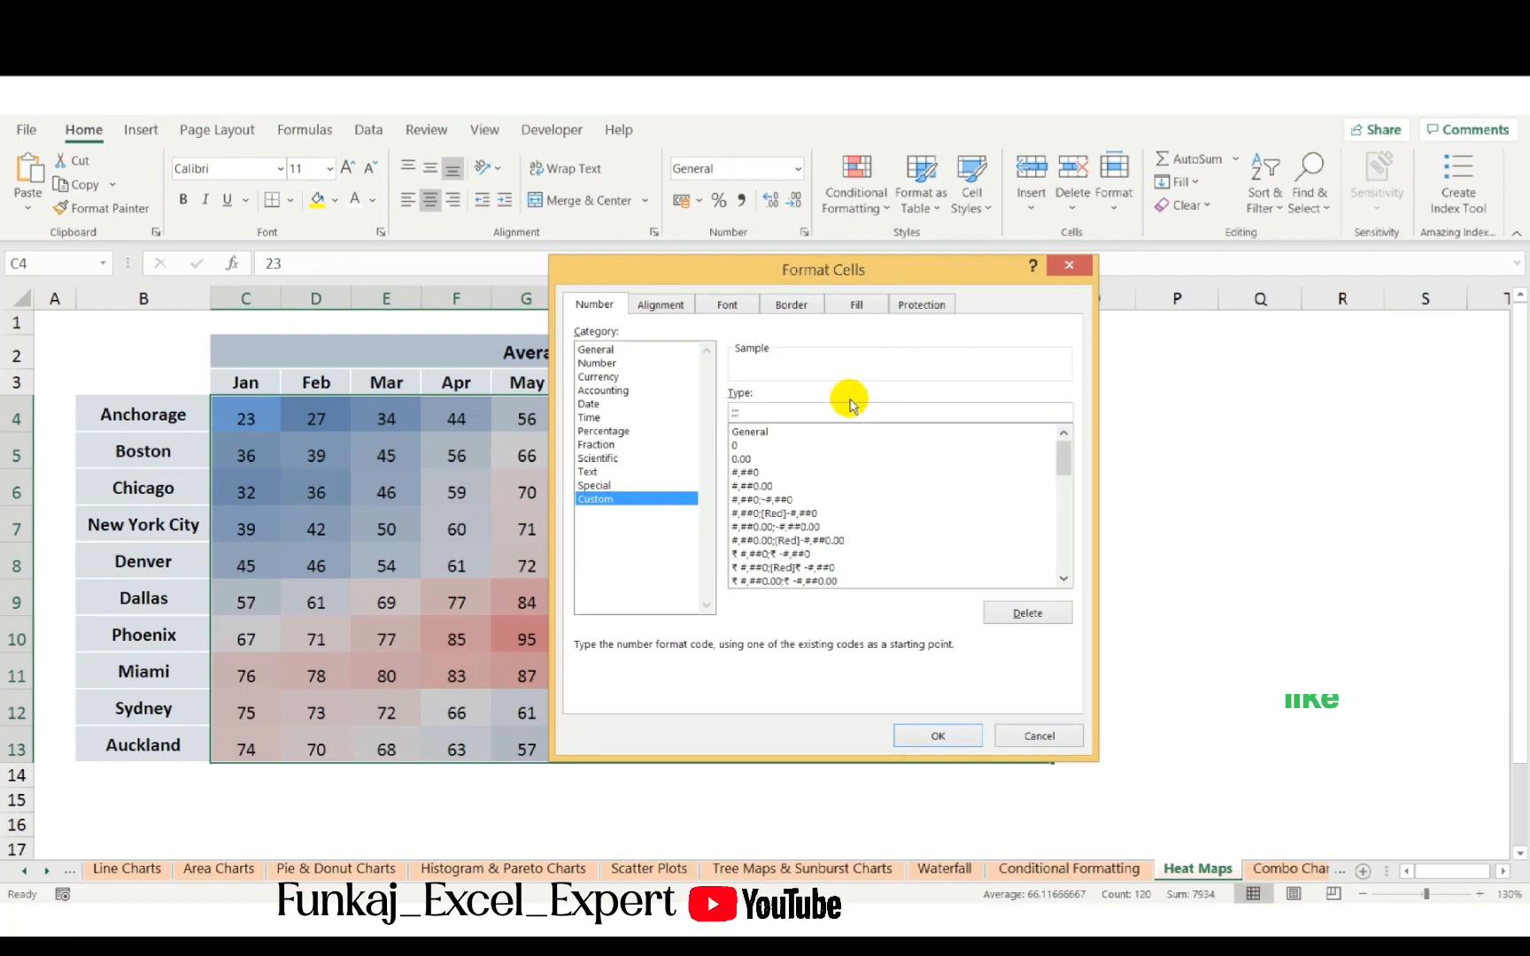